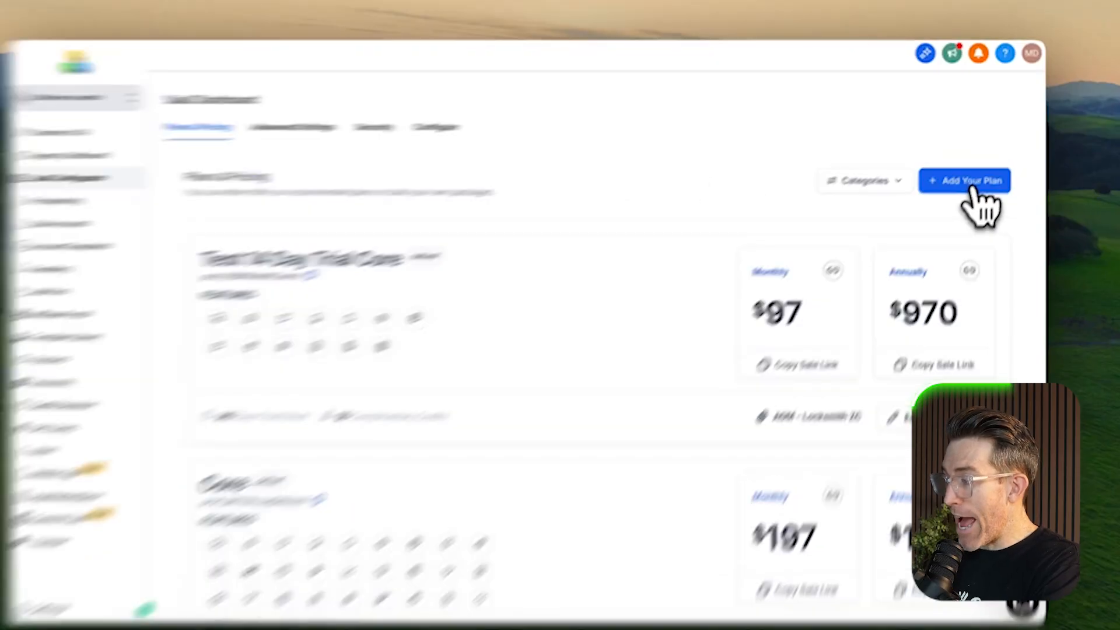
# Start a new SaaS plan with Stripe as the location where it is created
pyautogui.click(972, 185)
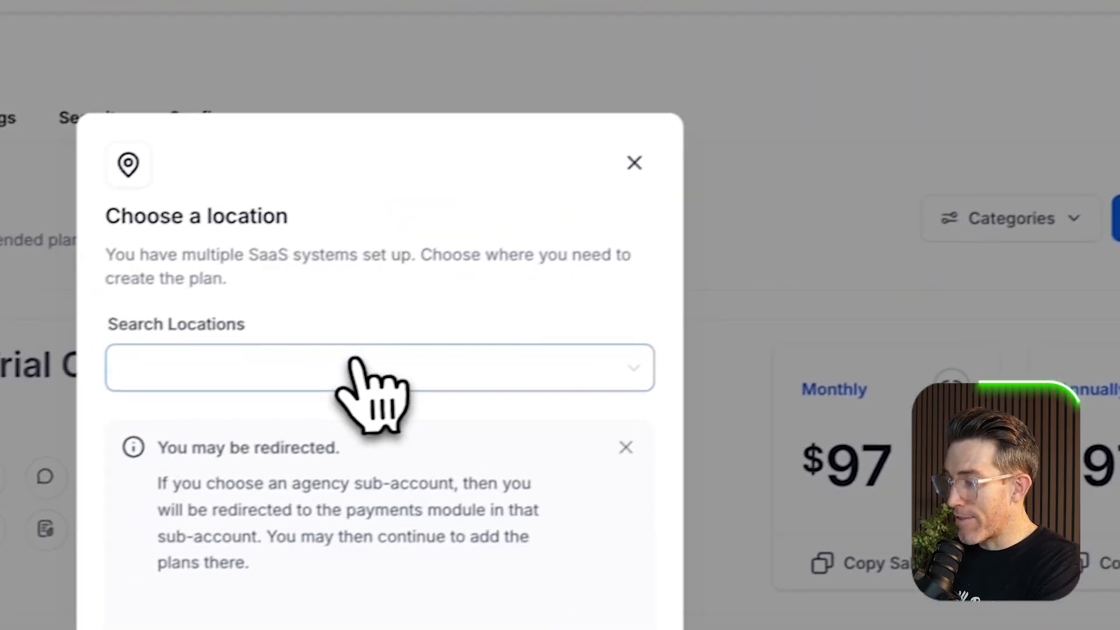
pyautogui.click(357, 363)
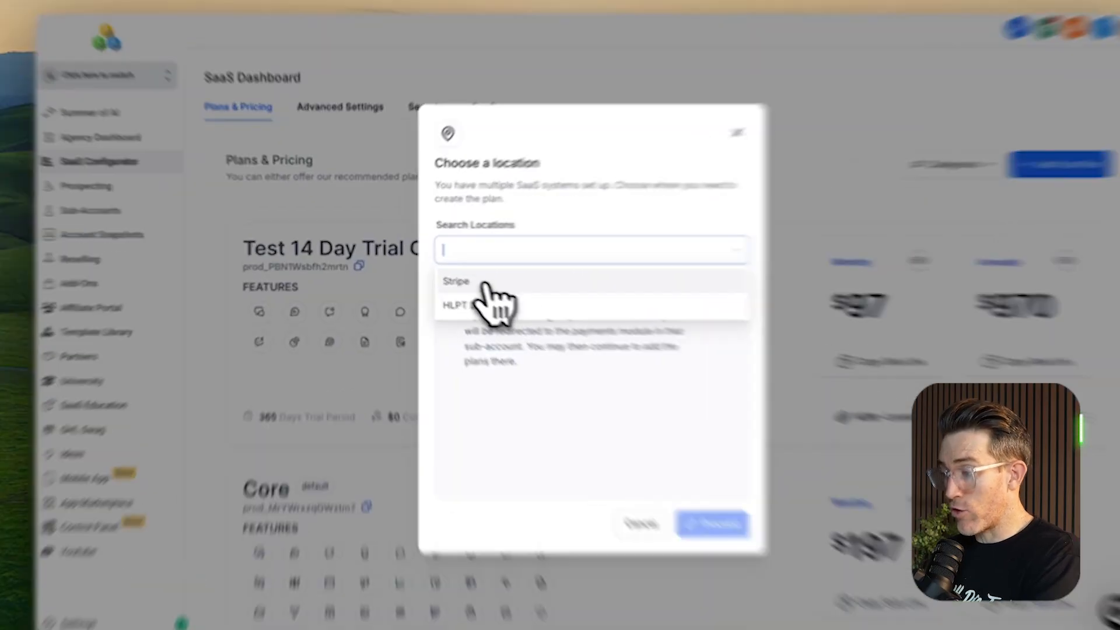
pyautogui.click(470, 274)
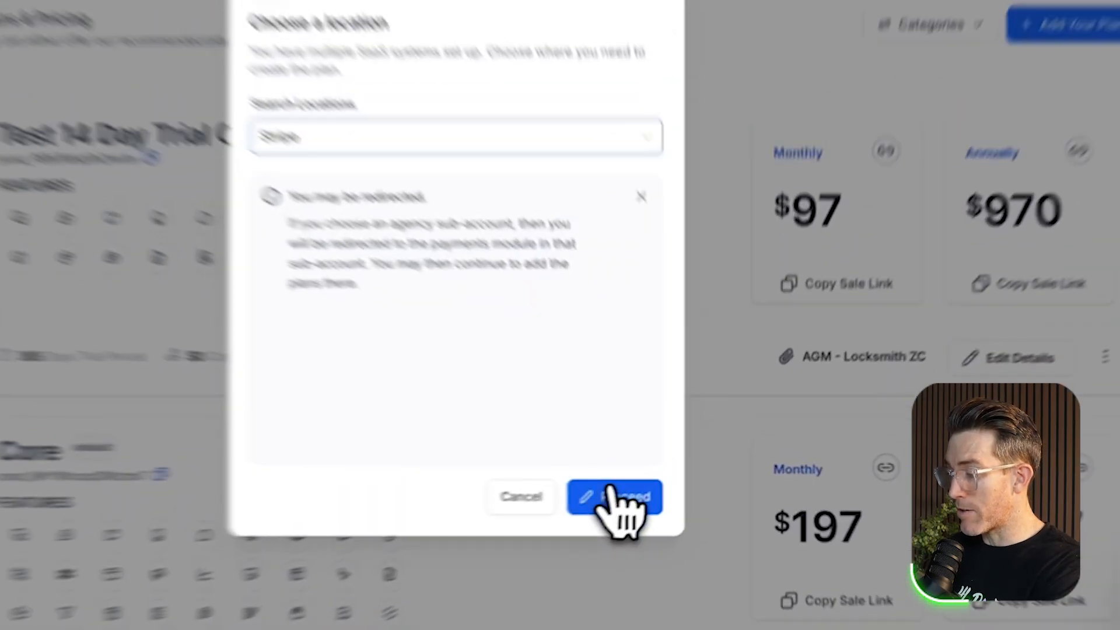
pyautogui.click(666, 487)
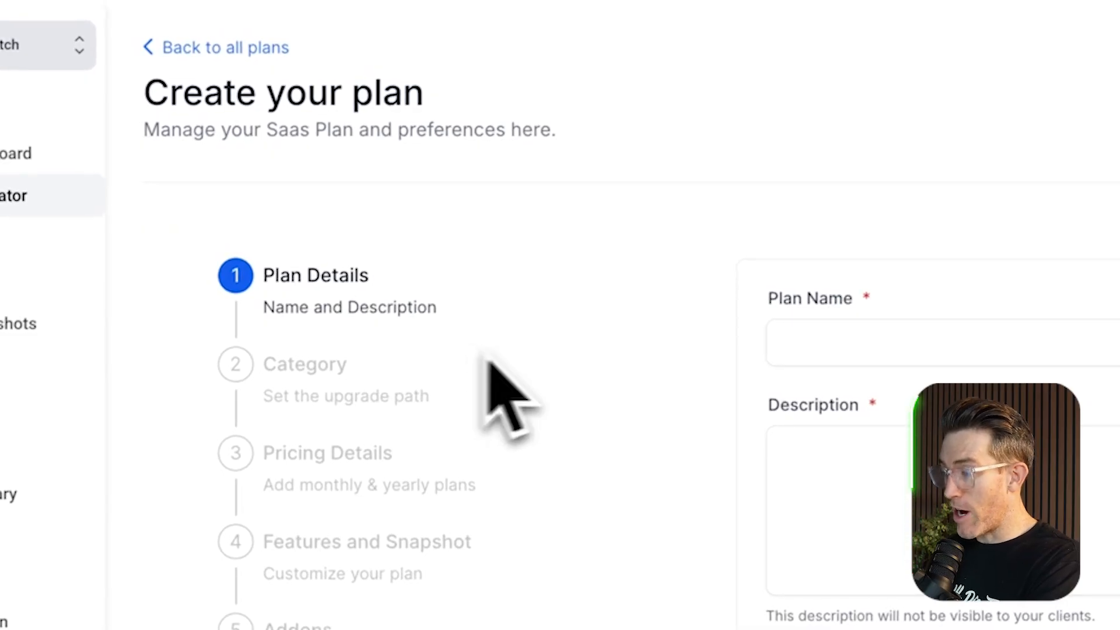
# Enter "Super Awesome" as the plan name
pyautogui.click(821, 352)
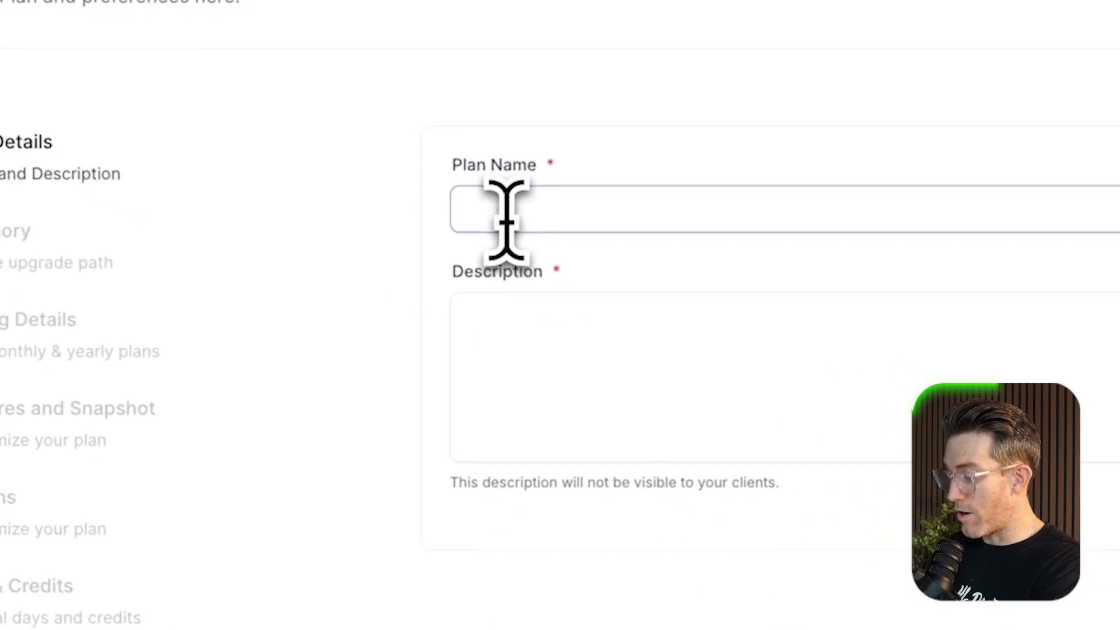
pyautogui.write('Awesome')
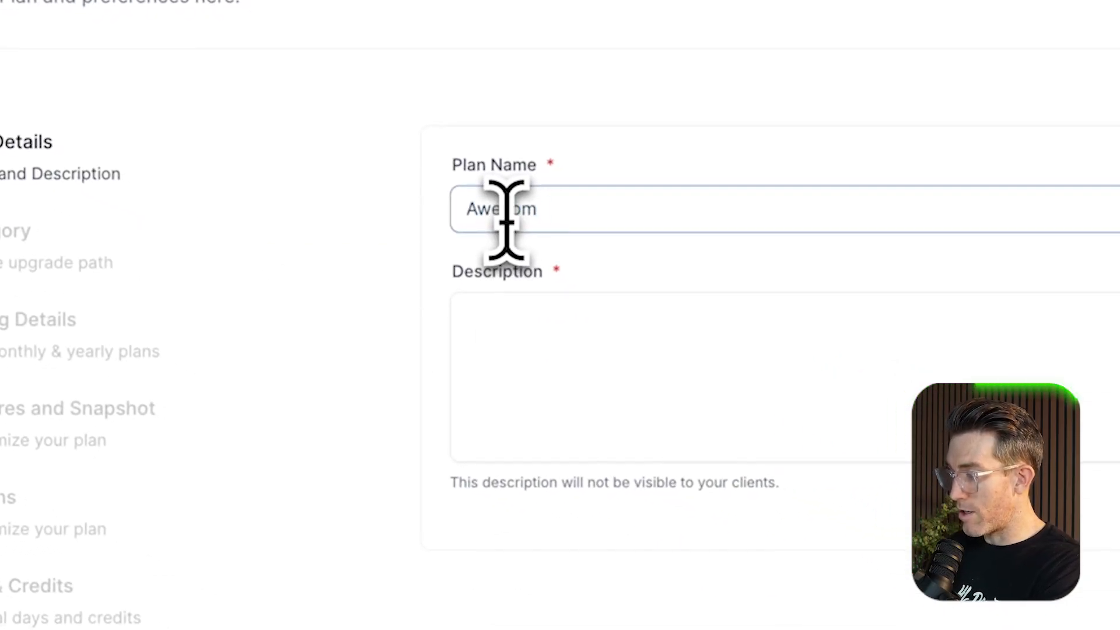
pyautogui.hotkey('ctrl', 'a')
pyautogui.write('Su')
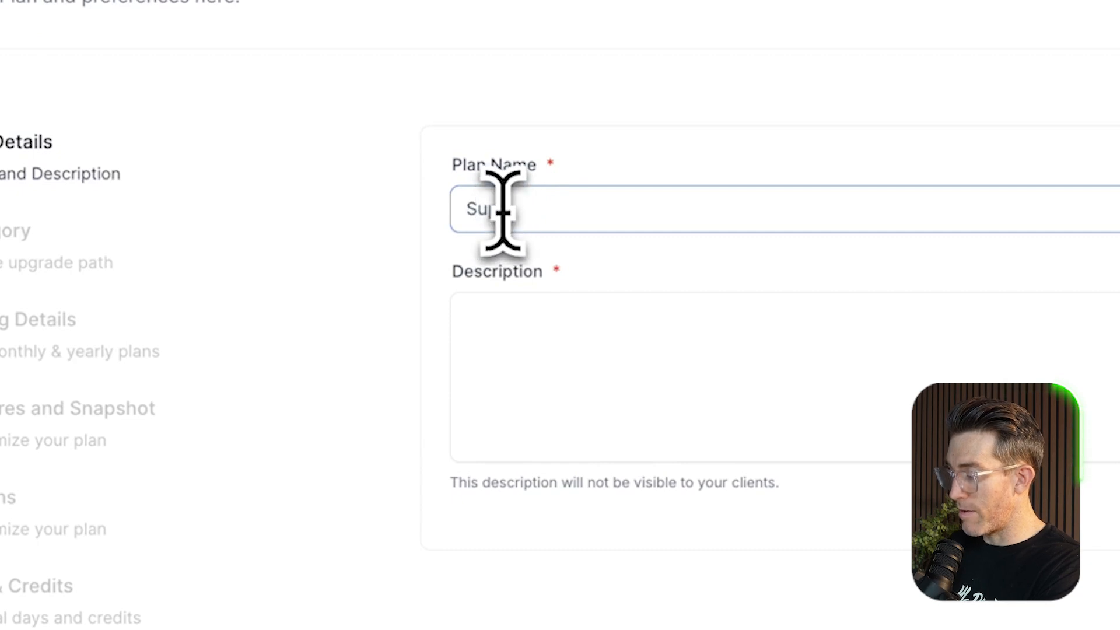
pyautogui.write('per Awesome')
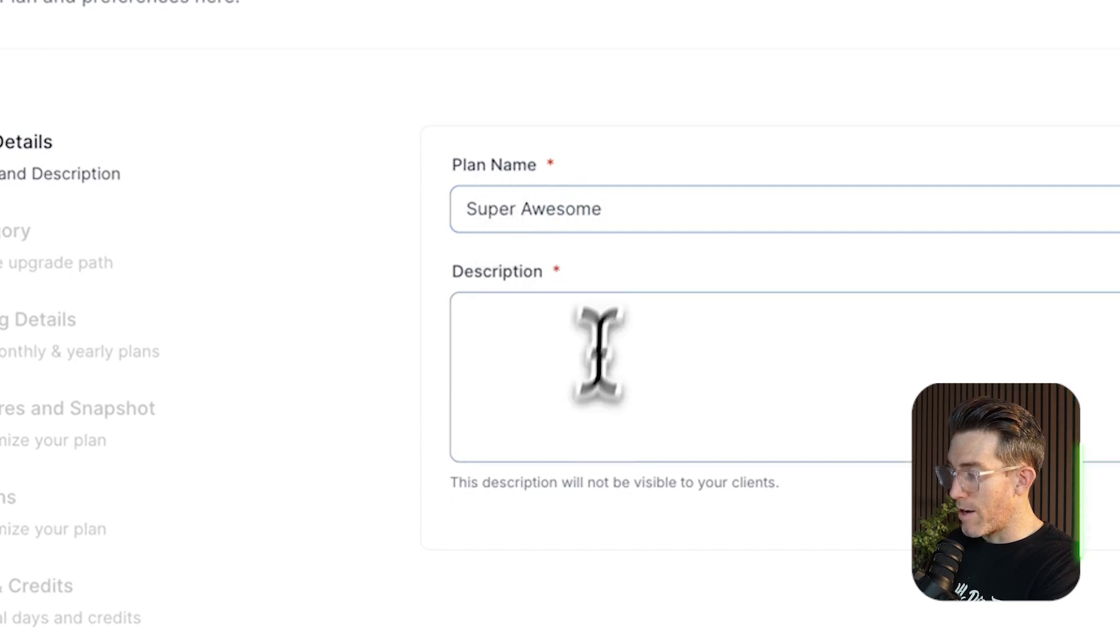
# Set the plan name to VIP and the description to "Our awesome plan", and continue to the category settings
pyautogui.doubleClick(542, 210)
pyautogui.hotkey('ctrl', 'a')
pyautogui.write('VII')
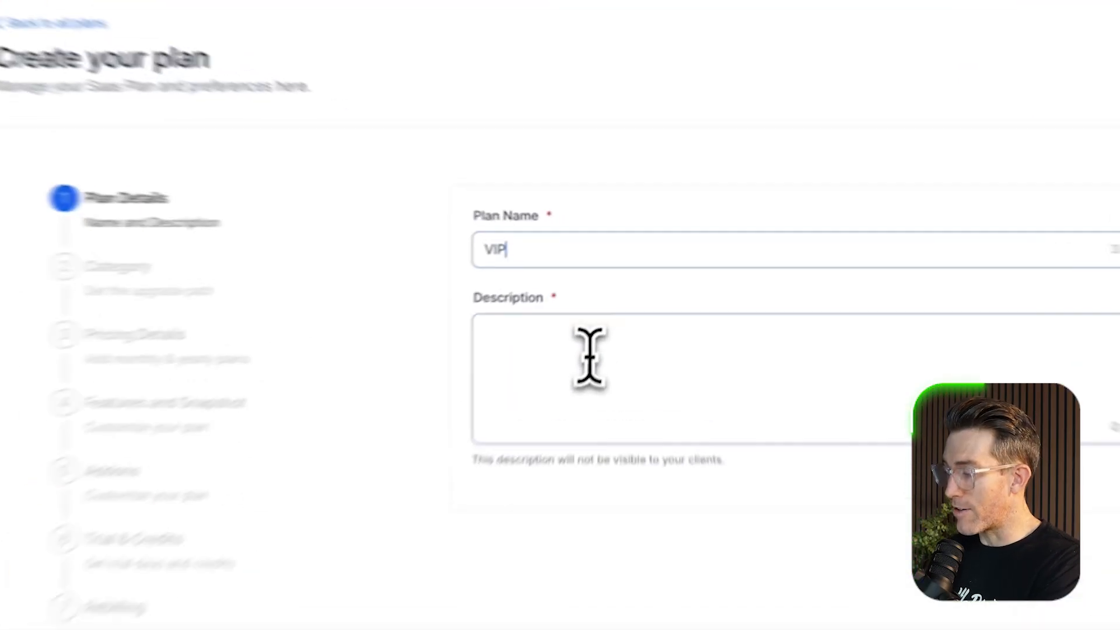
pyautogui.click(601, 310)
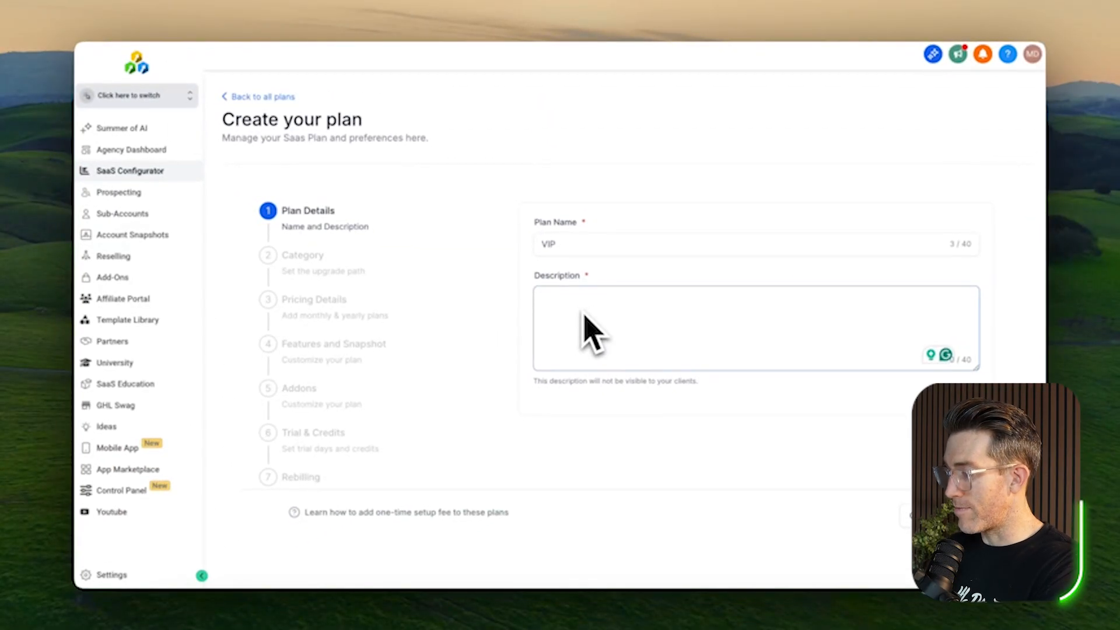
pyautogui.write('o')
pyautogui.press('BackSpace')
pyautogui.write('Our awesome plan')
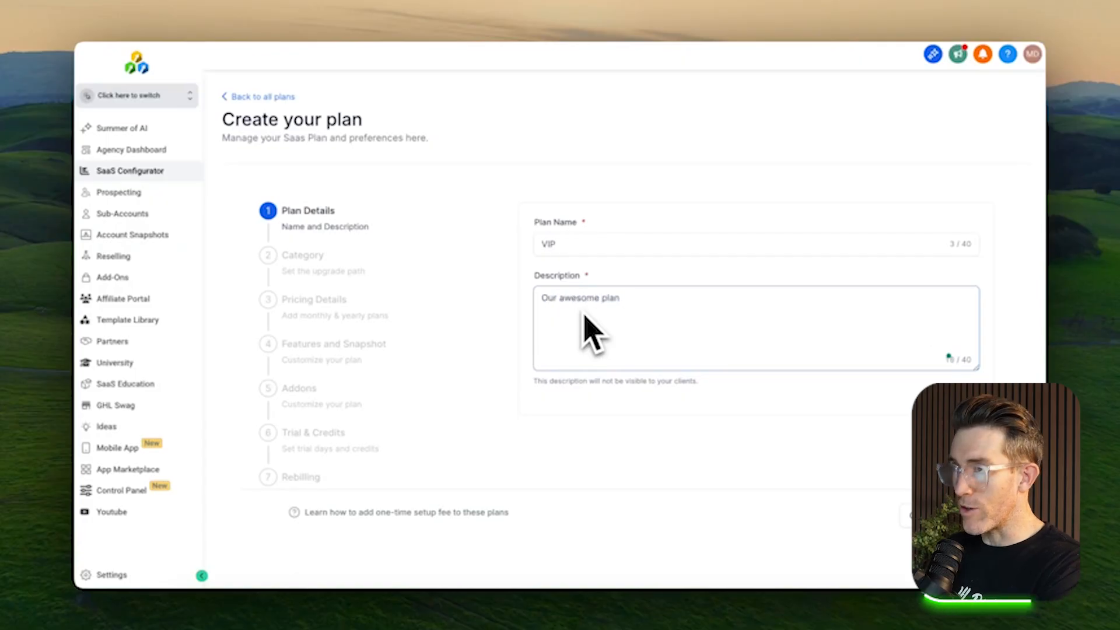
pyautogui.click(985, 515)
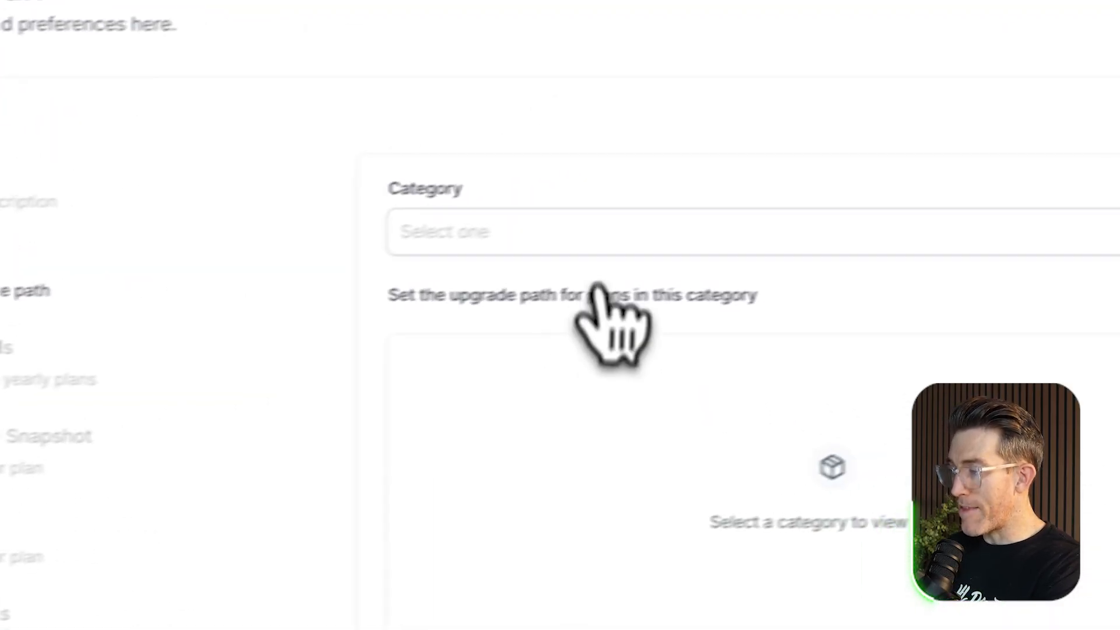
pyautogui.click(728, 169)
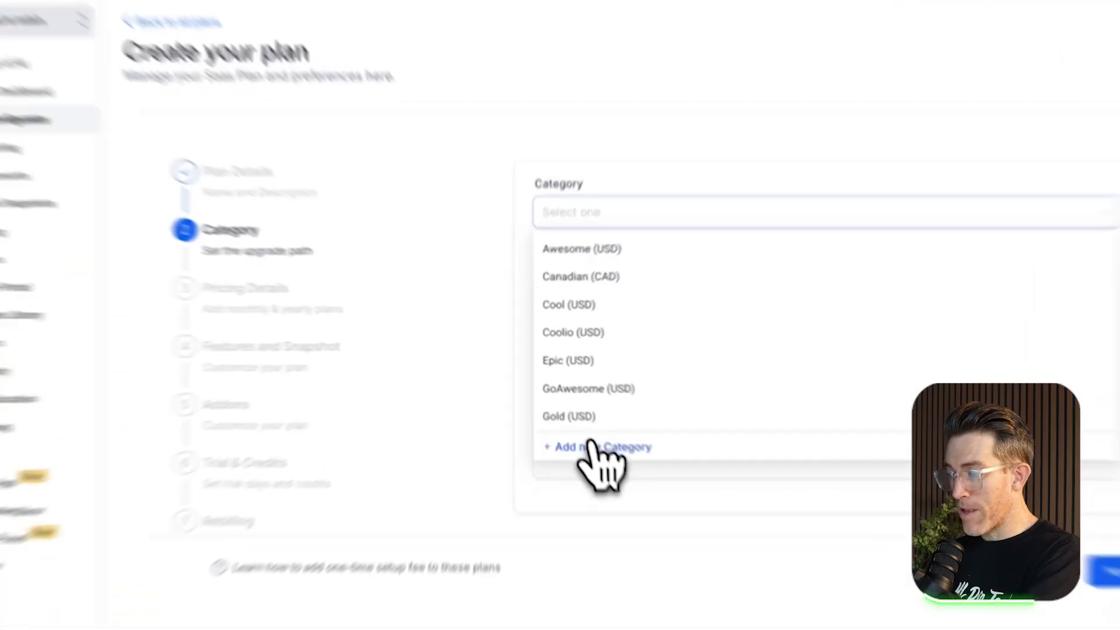
pyautogui.click(590, 447)
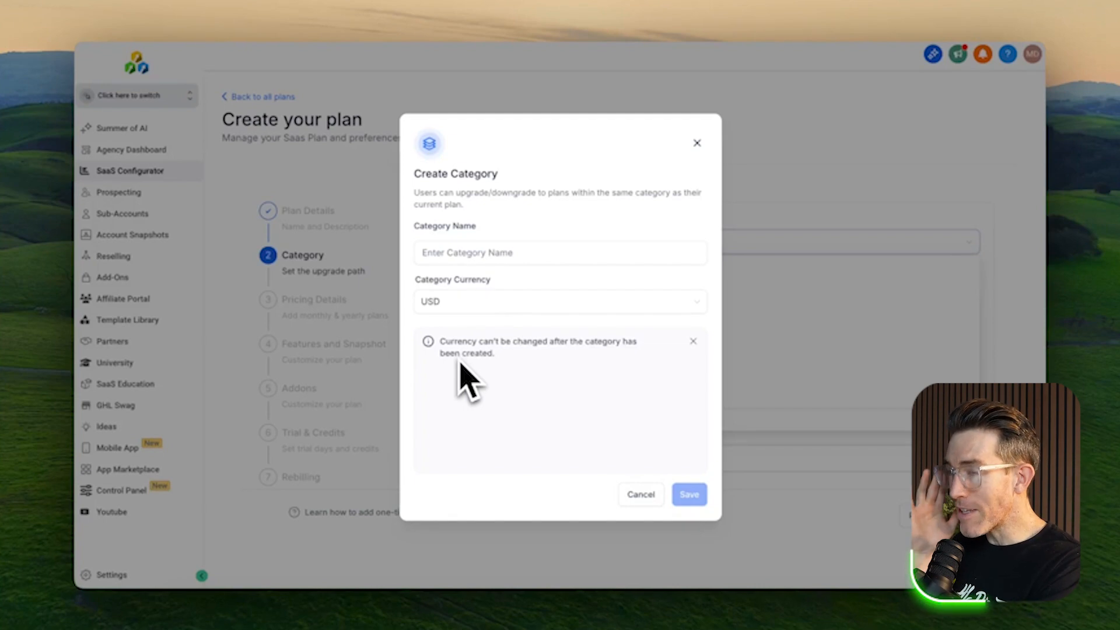
pyautogui.click(449, 254)
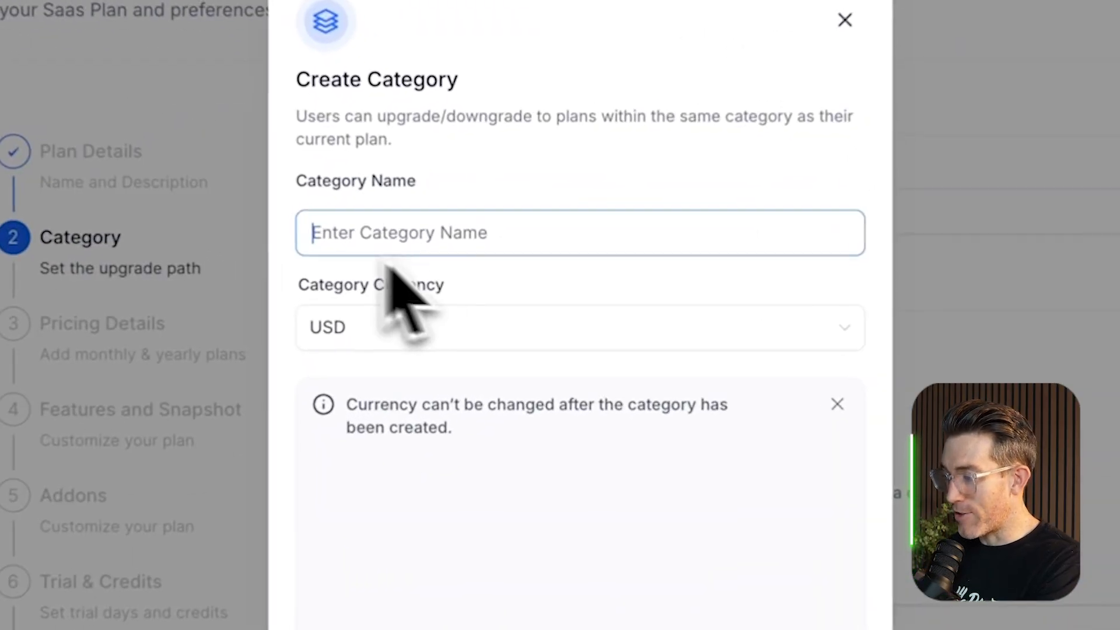
pyautogui.click(373, 330)
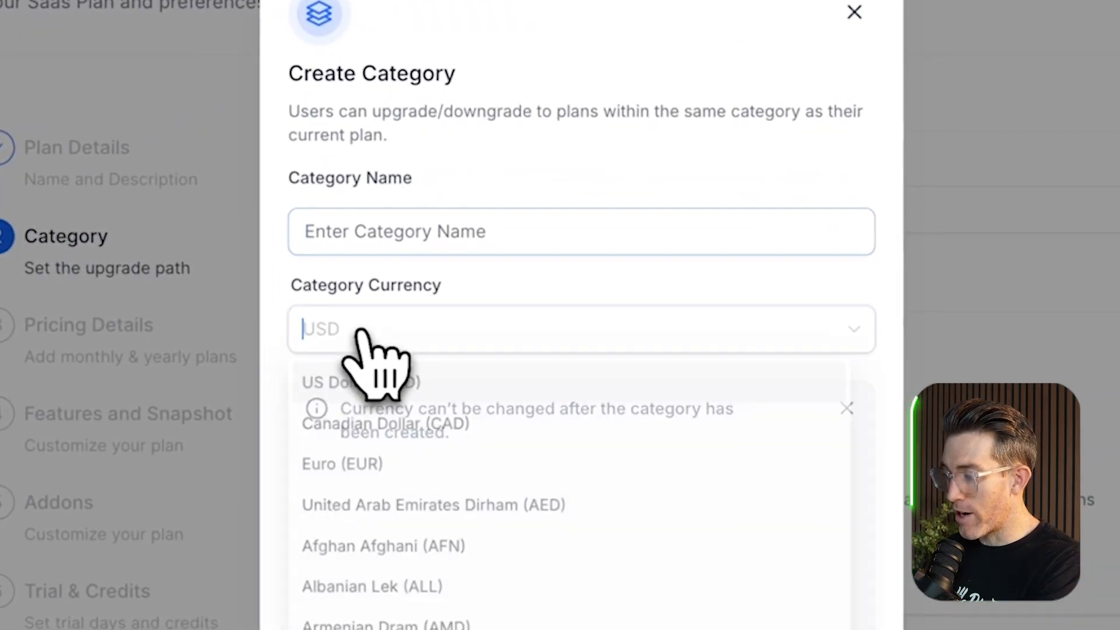
pyautogui.click(505, 308)
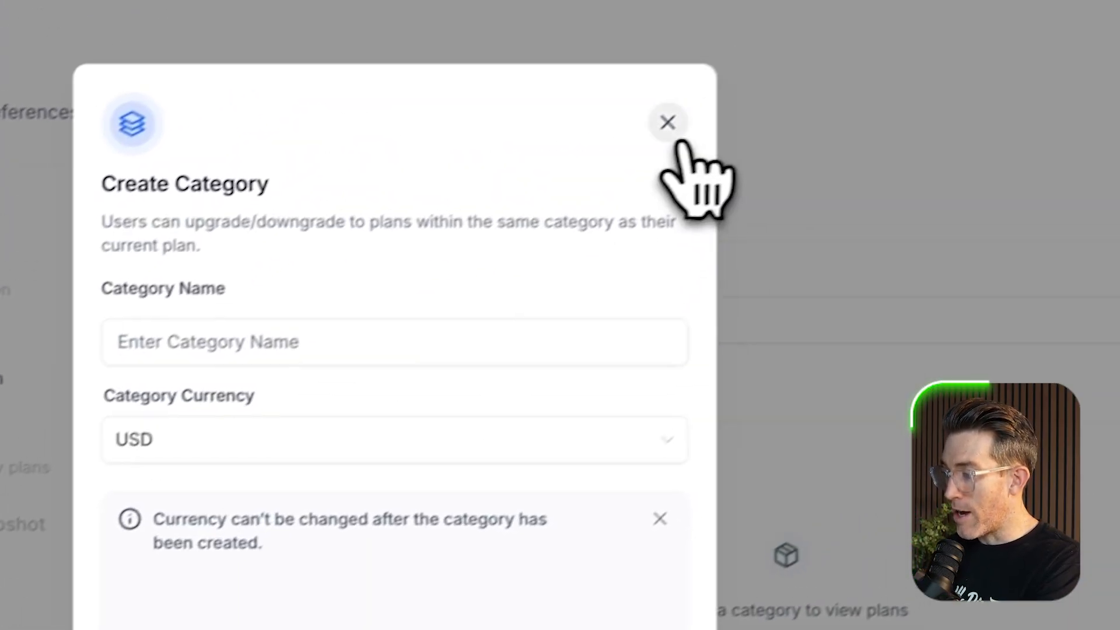
pyautogui.click(854, 12)
# Assign the VIP plan to the Awesome (USD) category and try to reorder its upgrade path
pyautogui.click(501, 202)
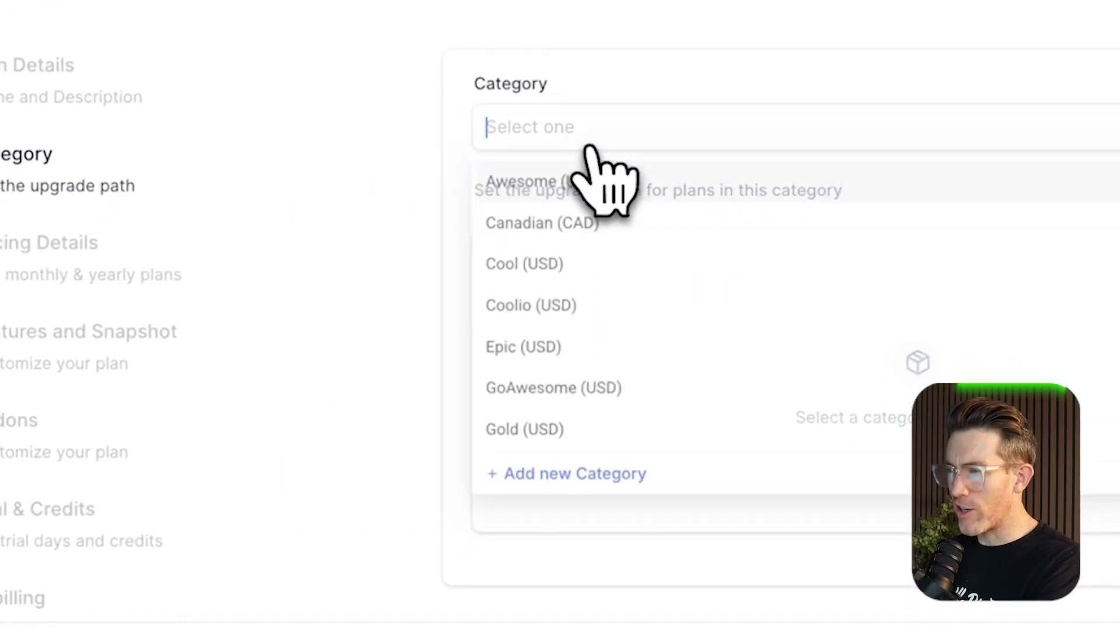
pyautogui.click(563, 187)
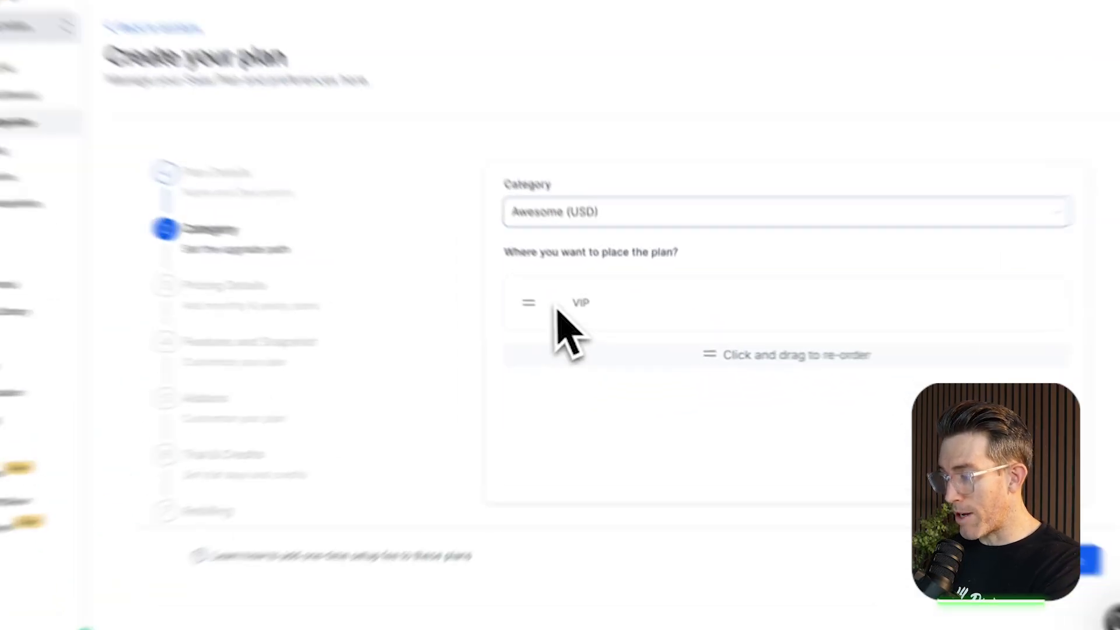
pyautogui.moveTo(528, 303)
pyautogui.mouseDown()
pyautogui.moveTo(534, 337)
pyautogui.moveTo(531, 306)
pyautogui.mouseUp()
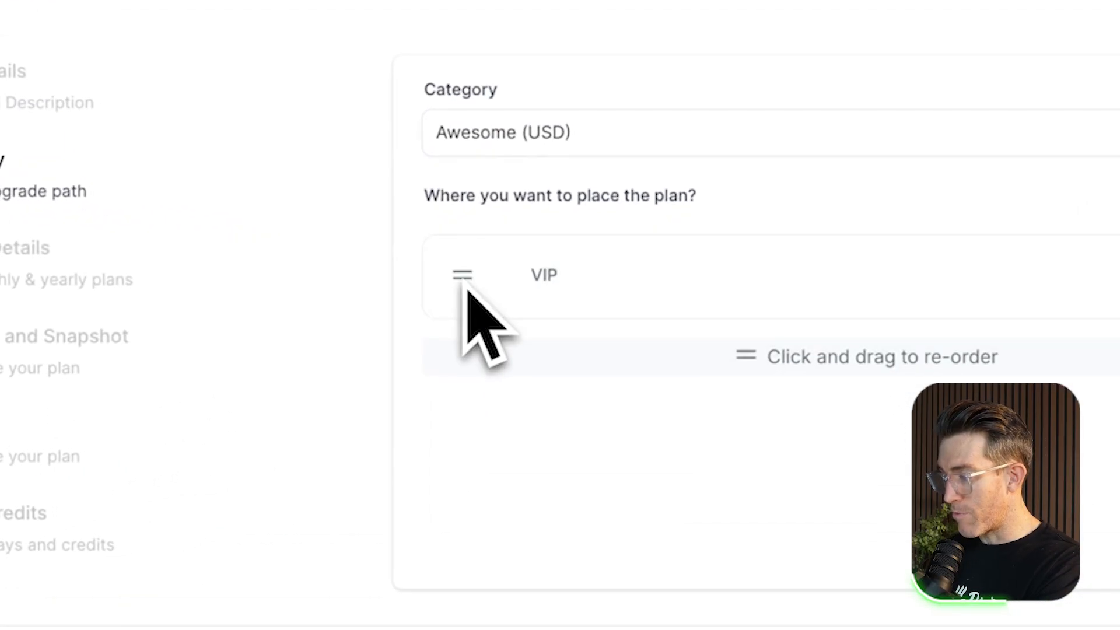
# Switch the category to Epic (USD) and place the VIP plan above the Epic plan in the upgrade path
pyautogui.click(574, 221)
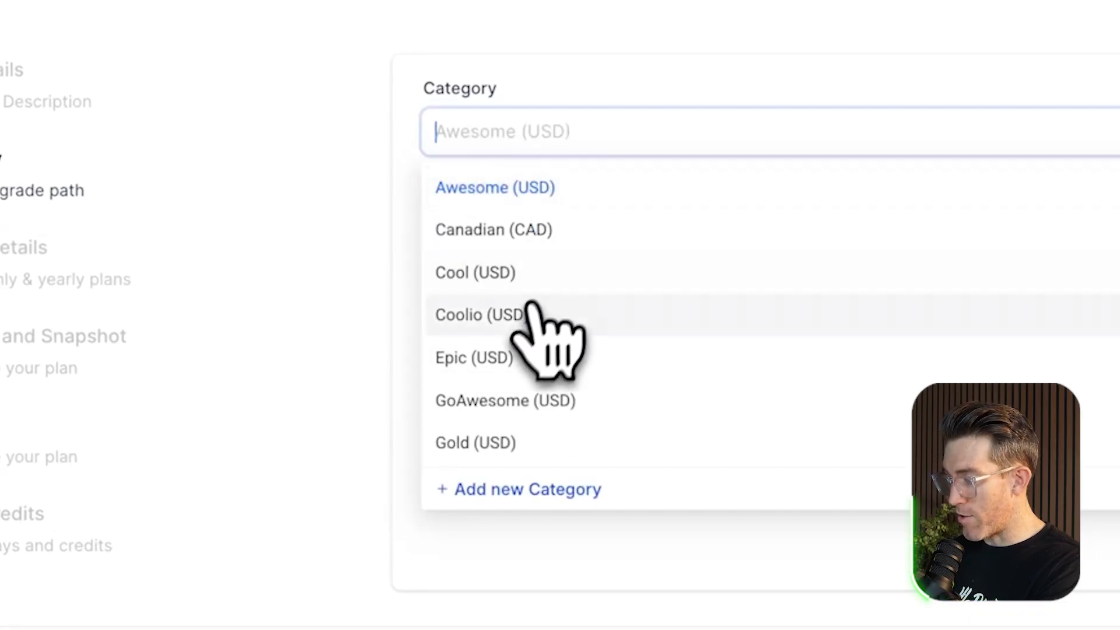
pyautogui.click(495, 357)
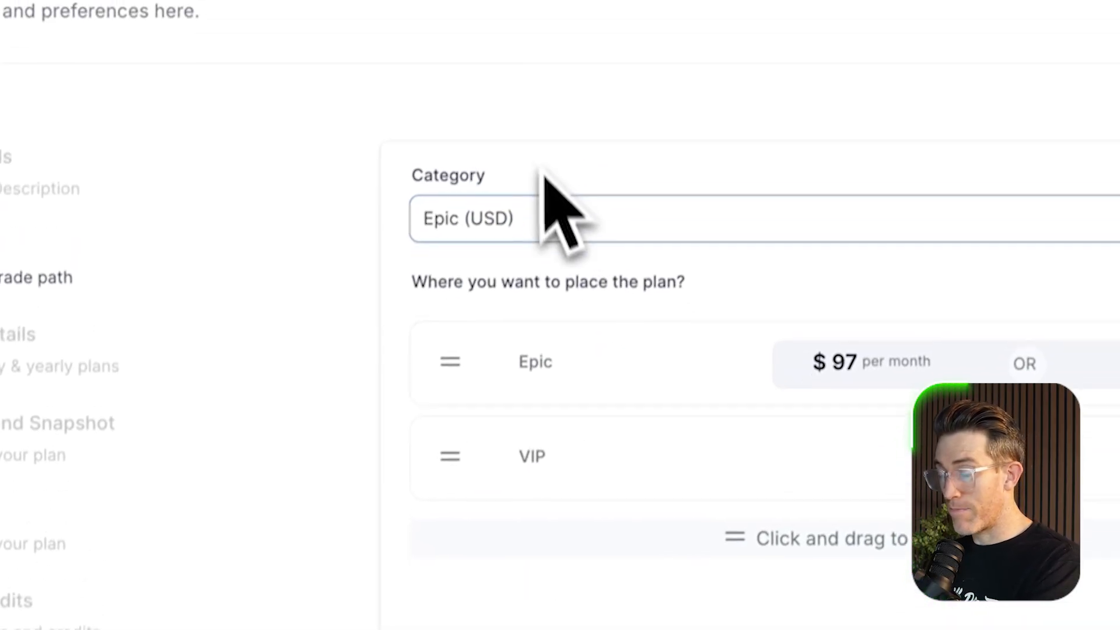
pyautogui.moveTo(452, 475); pyautogui.dragTo(478, 367)
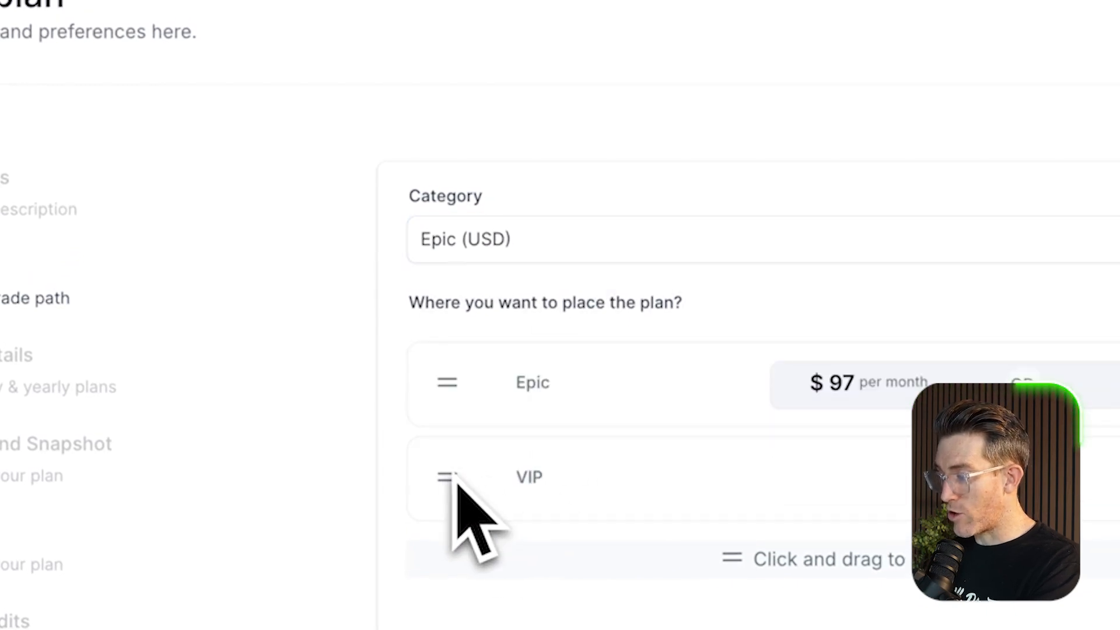
pyautogui.moveTo(455, 484)
pyautogui.mouseDown()
pyautogui.moveTo(452, 376)
pyautogui.moveTo(450, 495)
pyautogui.mouseUp()
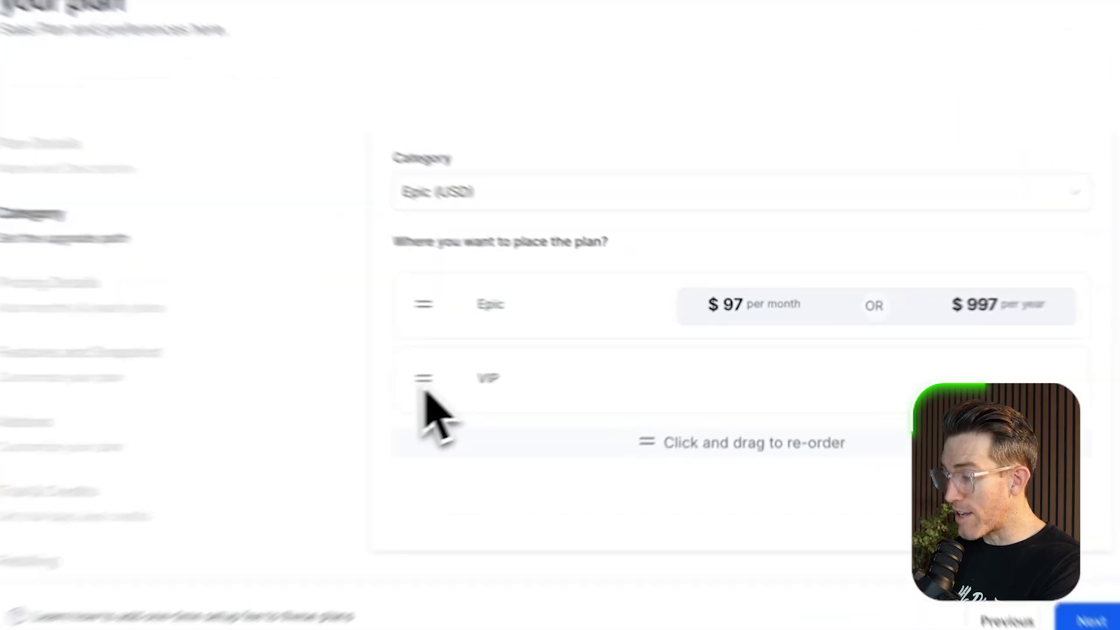
pyautogui.moveTo(424, 392); pyautogui.dragTo(433, 316)
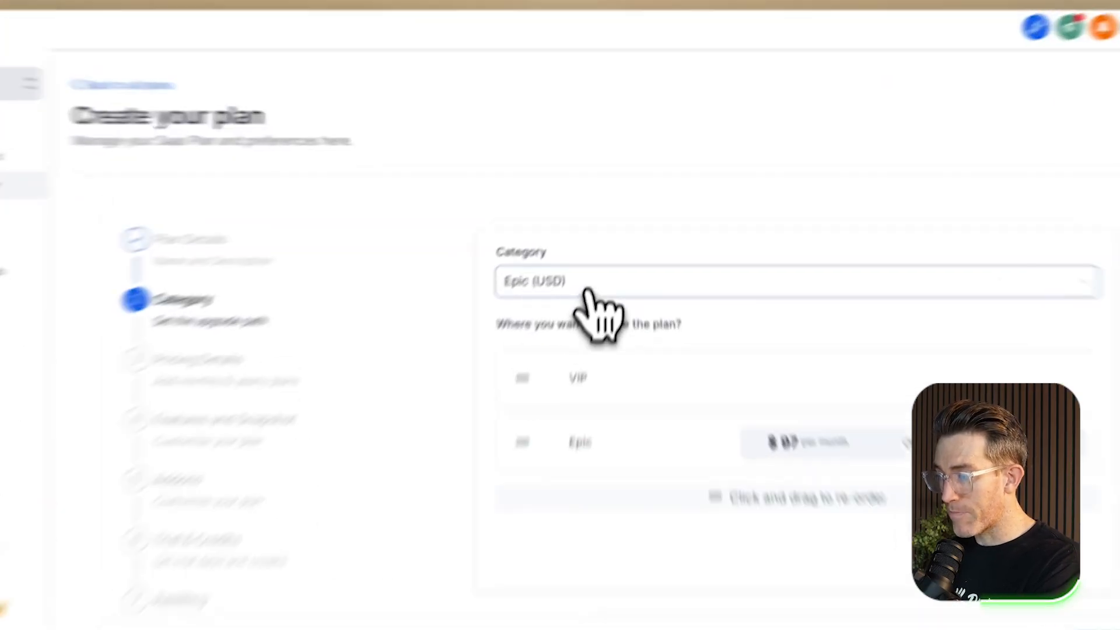
pyautogui.click(586, 290)
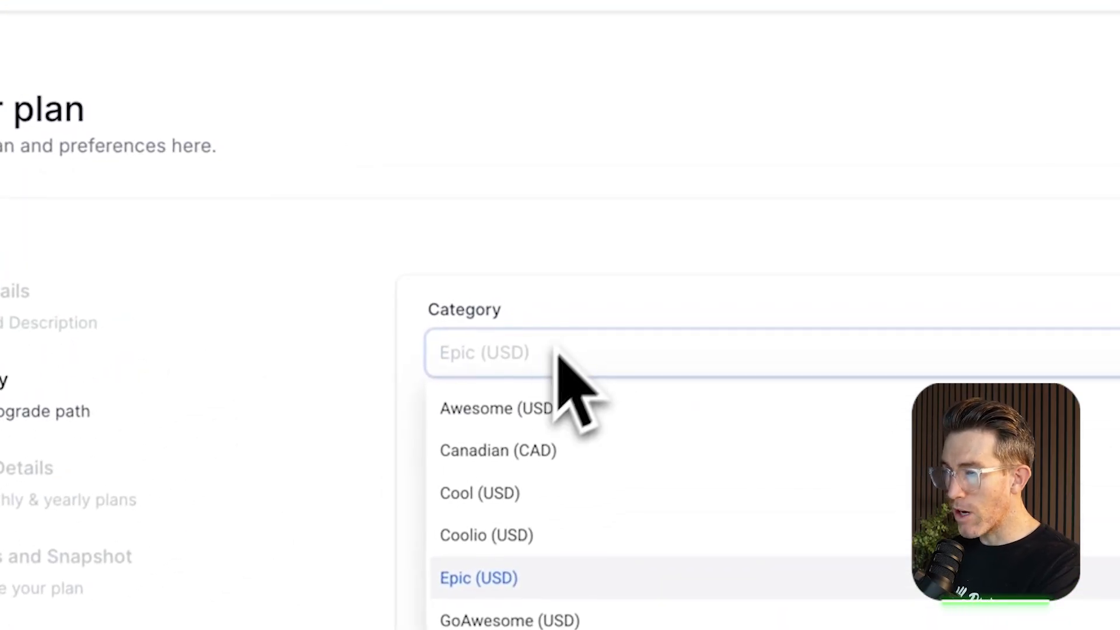
pyautogui.click(597, 233)
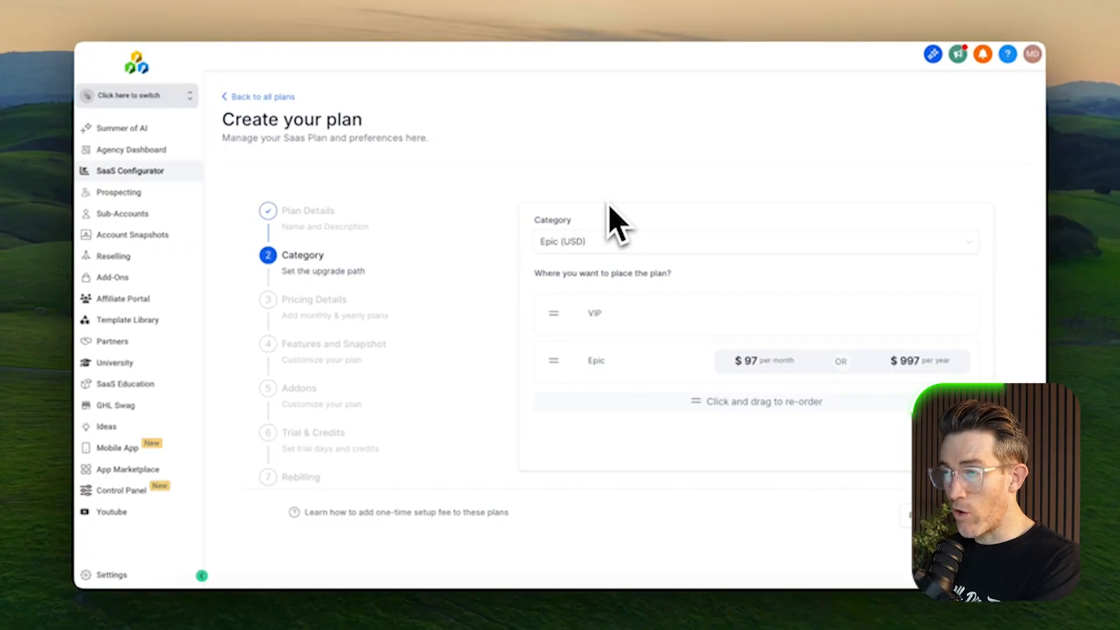
# Set the plan's category to Awesome (USD) and continue to the pricing details
pyautogui.click(589, 241)
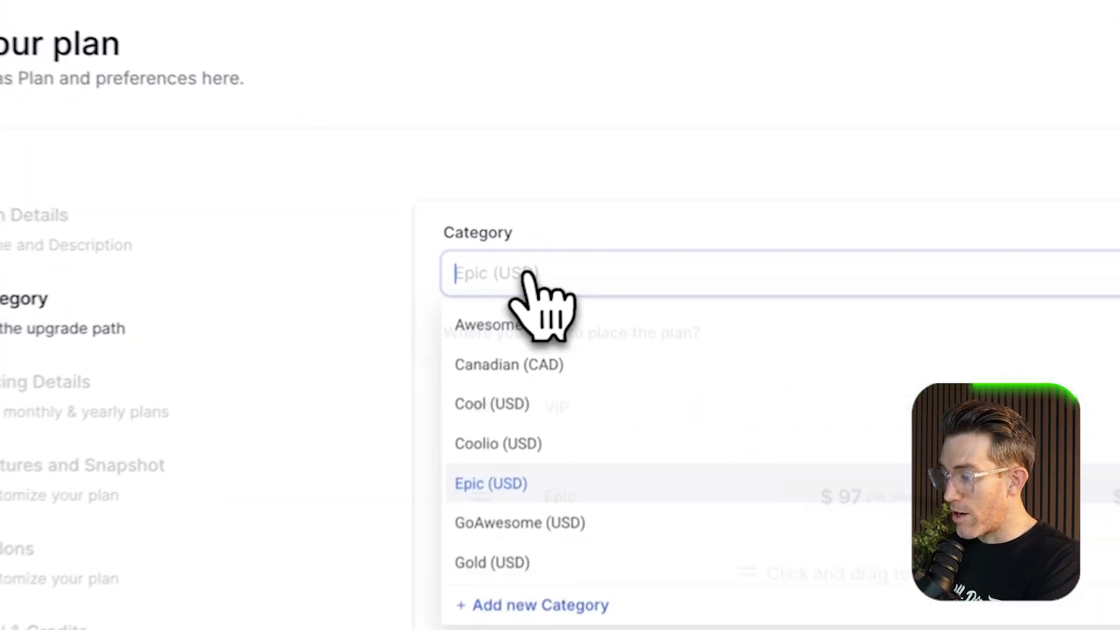
pyautogui.click(583, 269)
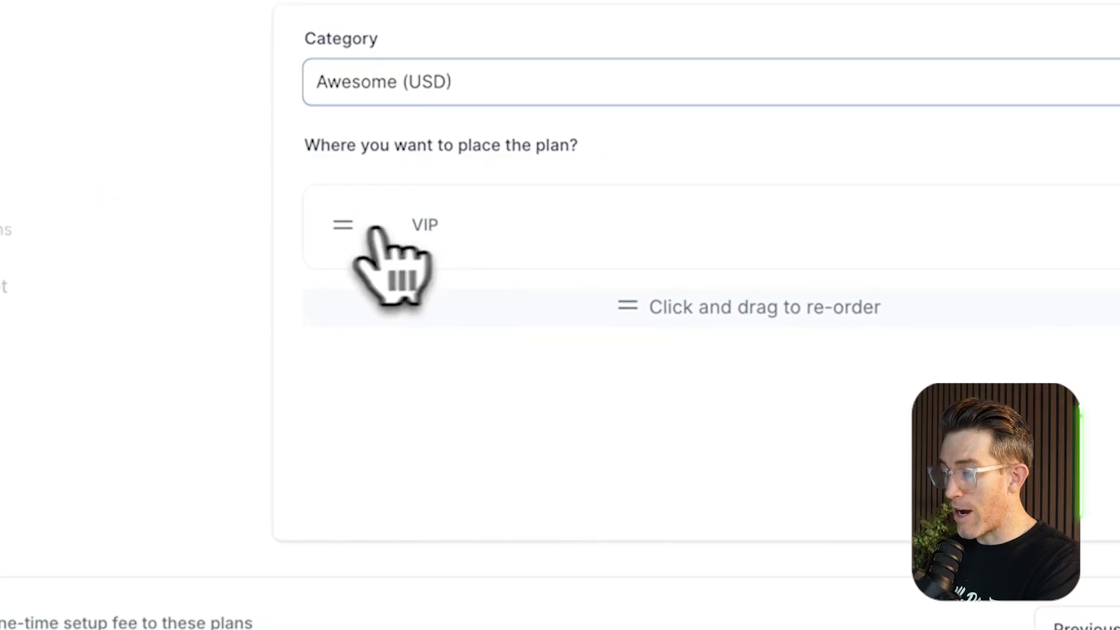
pyautogui.click(895, 452)
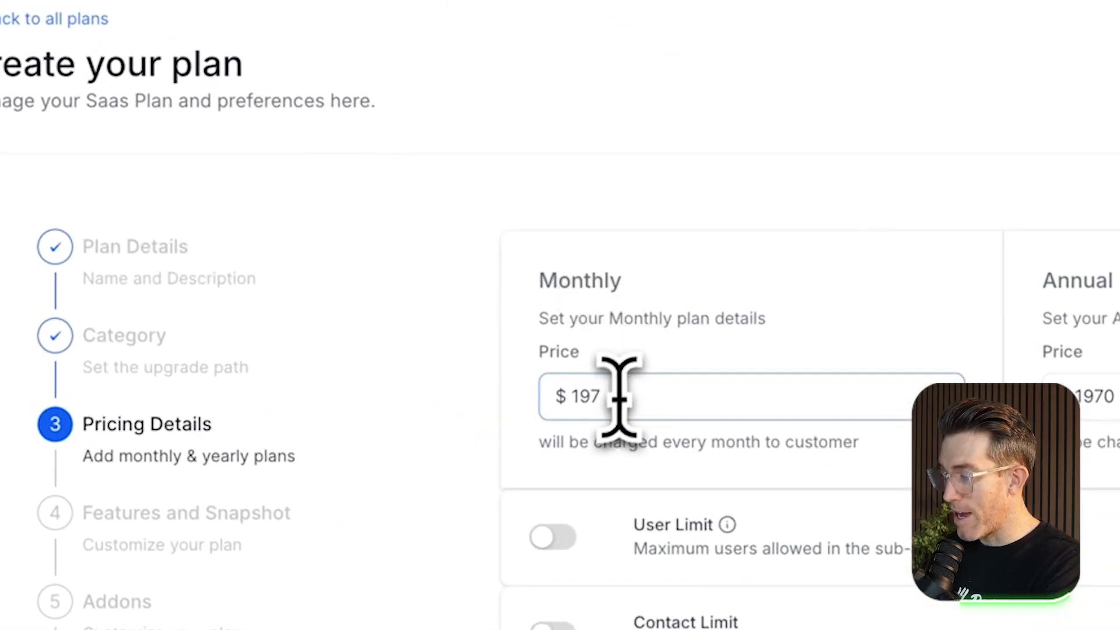
# Set the plan's monthly price to $47
pyautogui.click(592, 396)
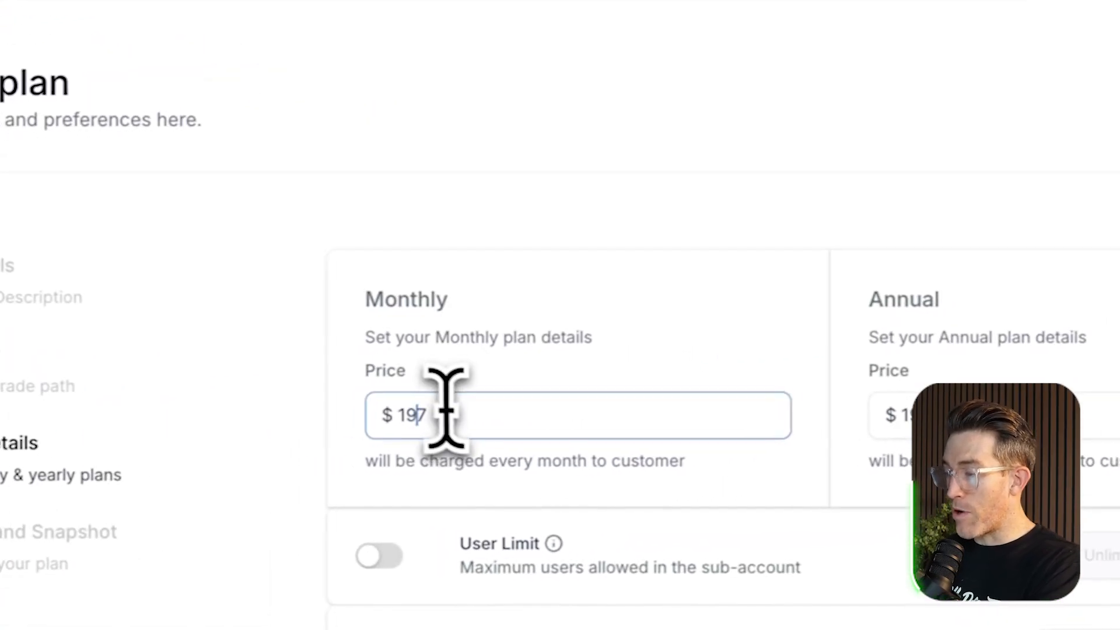
pyautogui.moveTo(457, 414); pyautogui.dragTo(414, 421)
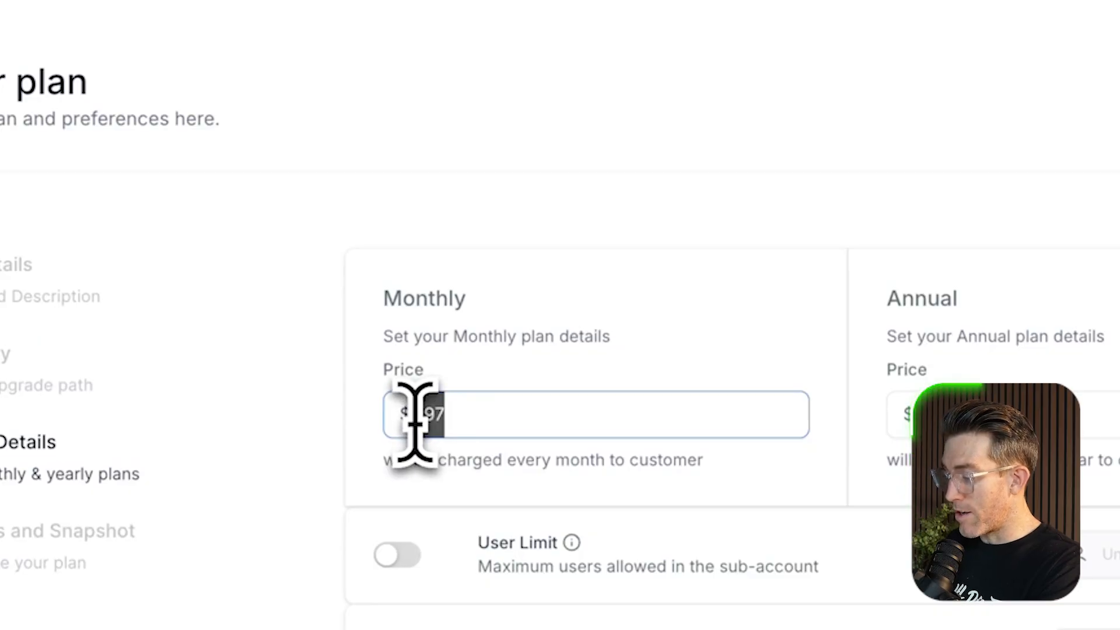
pyautogui.write('47')
pyautogui.click(583, 224)
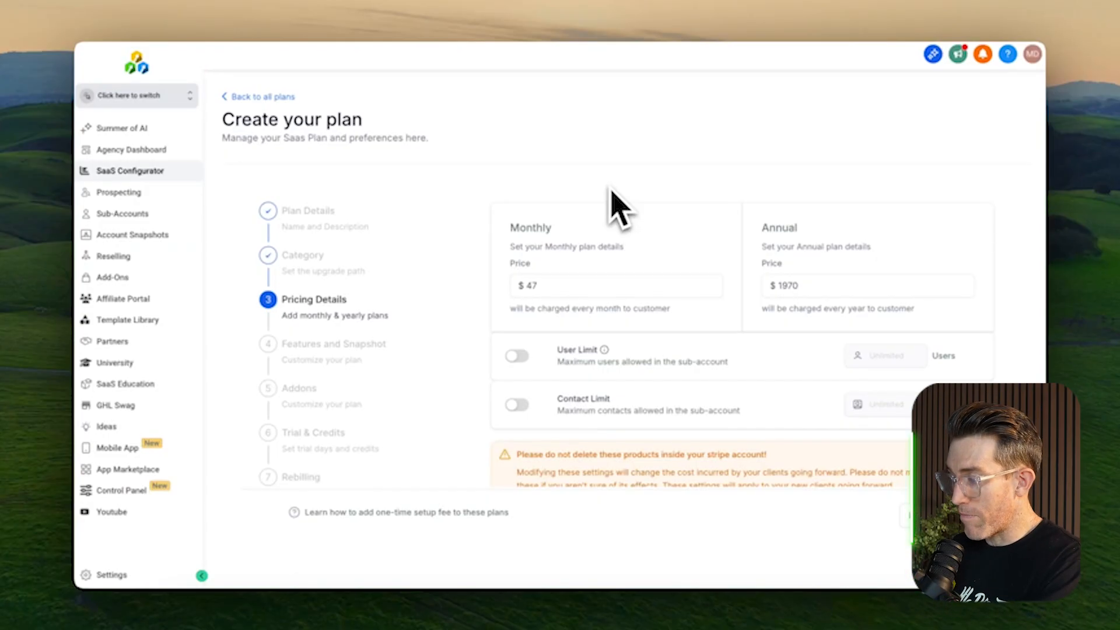
# Change the plan's monthly price to $7
pyautogui.doubleClick(526, 285)
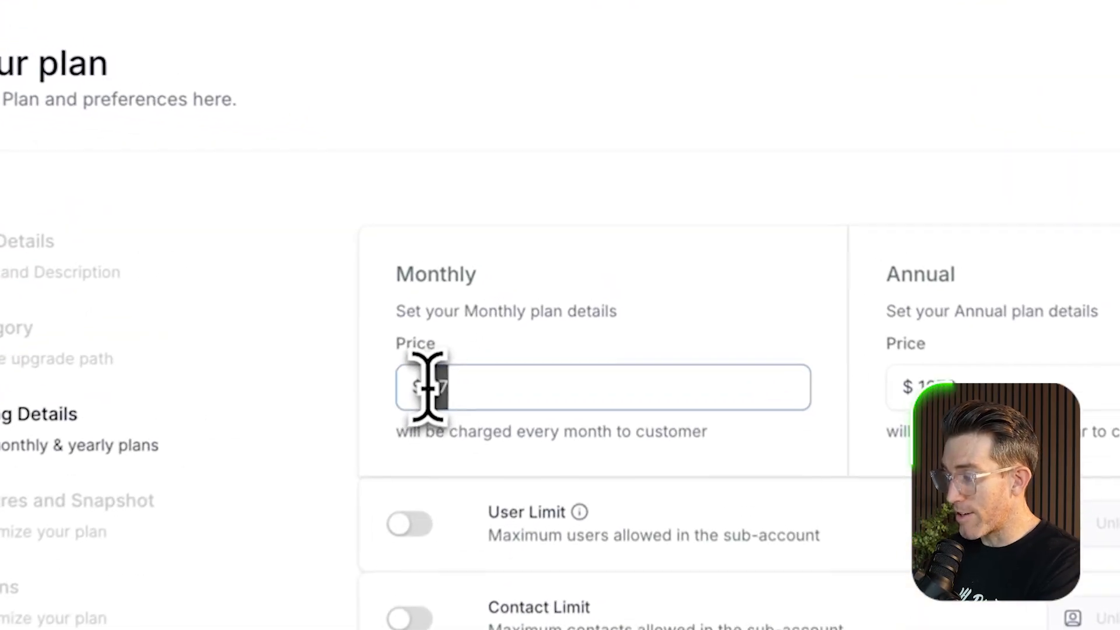
pyautogui.write('7')
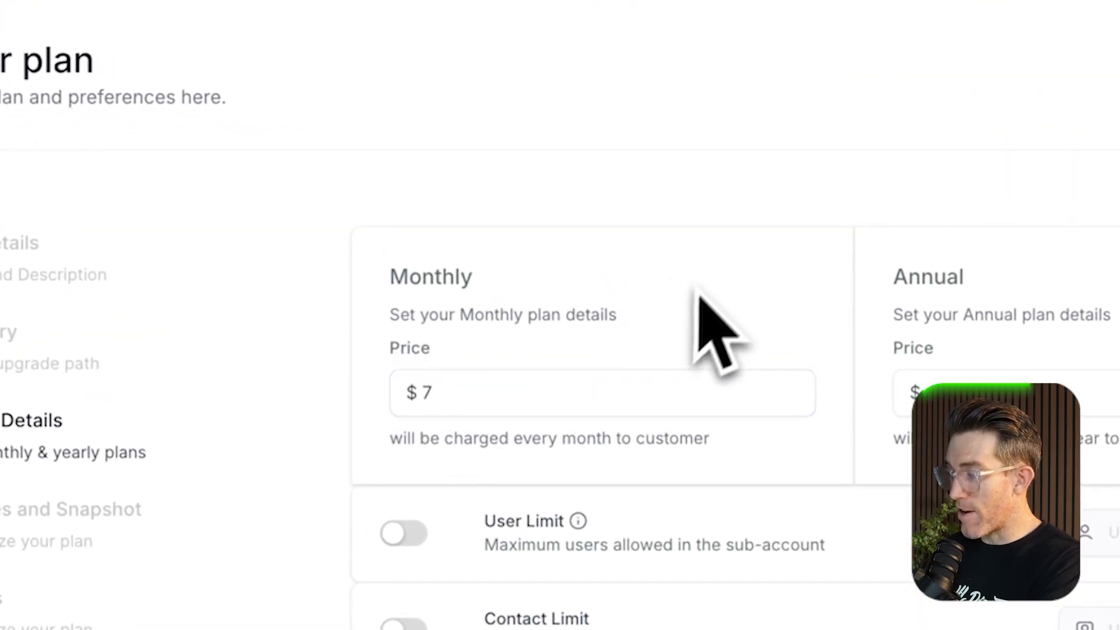
# Set the plan's monthly price to $97
pyautogui.doubleClick(395, 387)
pyautogui.write('1')
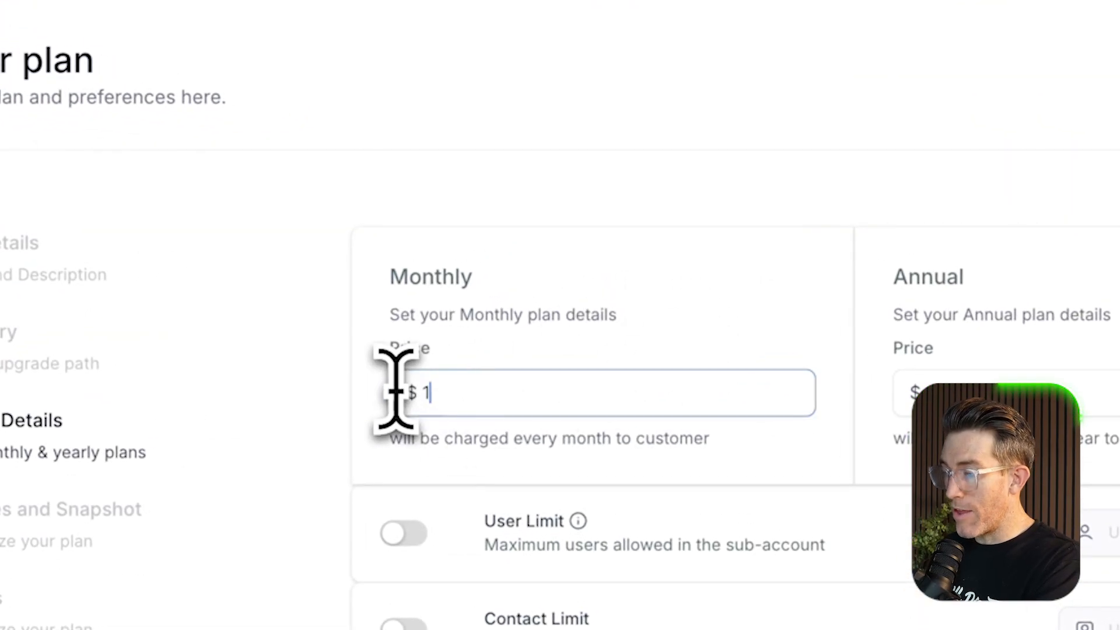
pyautogui.moveTo(451, 395); pyautogui.dragTo(376, 392)
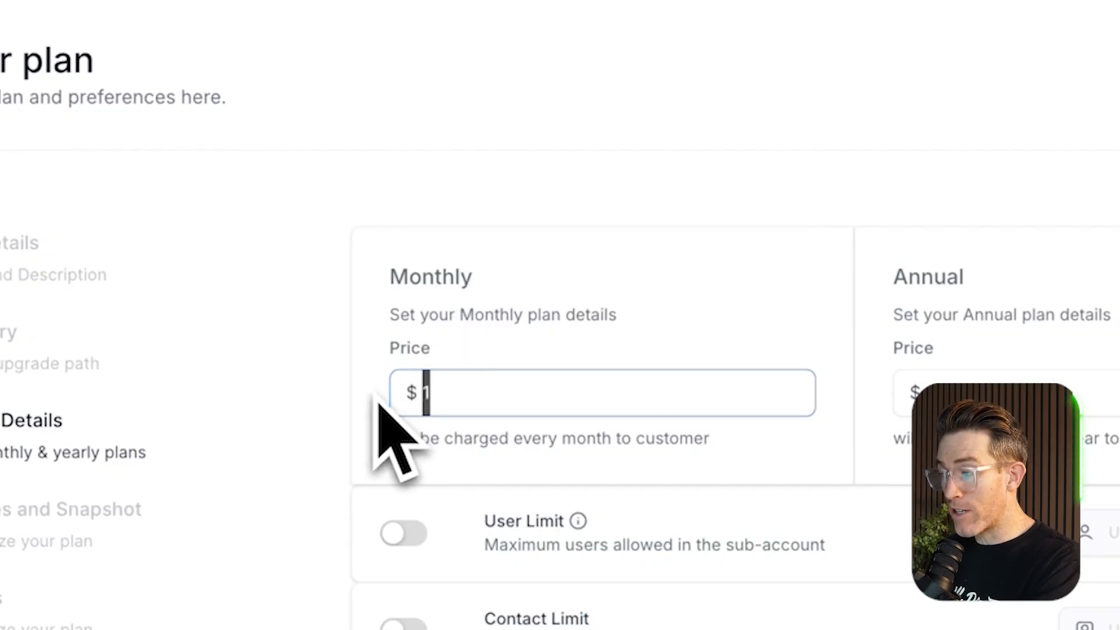
pyautogui.write('97')
pyautogui.click(527, 291)
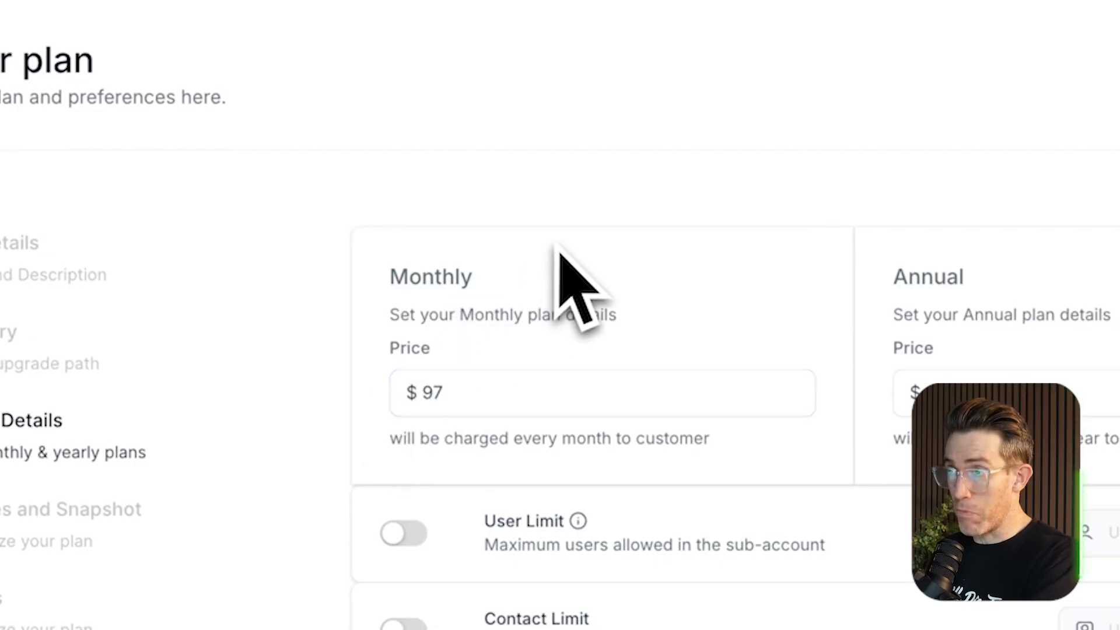
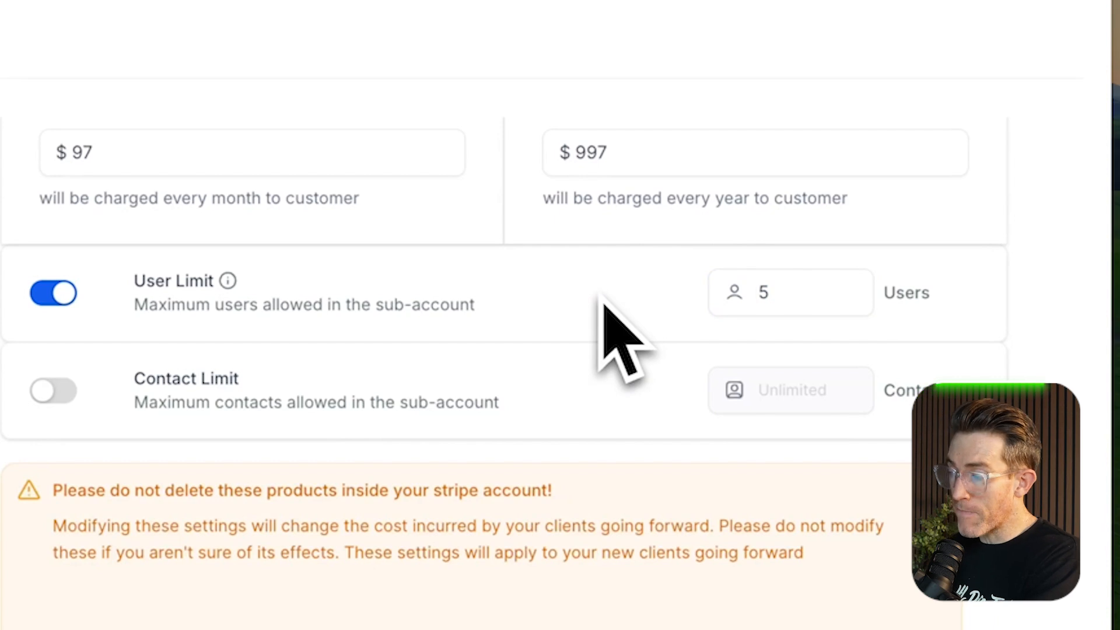
# Enable the contact limit and set it to 10000 contacts
pyautogui.click(61, 391)
pyautogui.moveTo(789, 391); pyautogui.dragTo(663, 402)
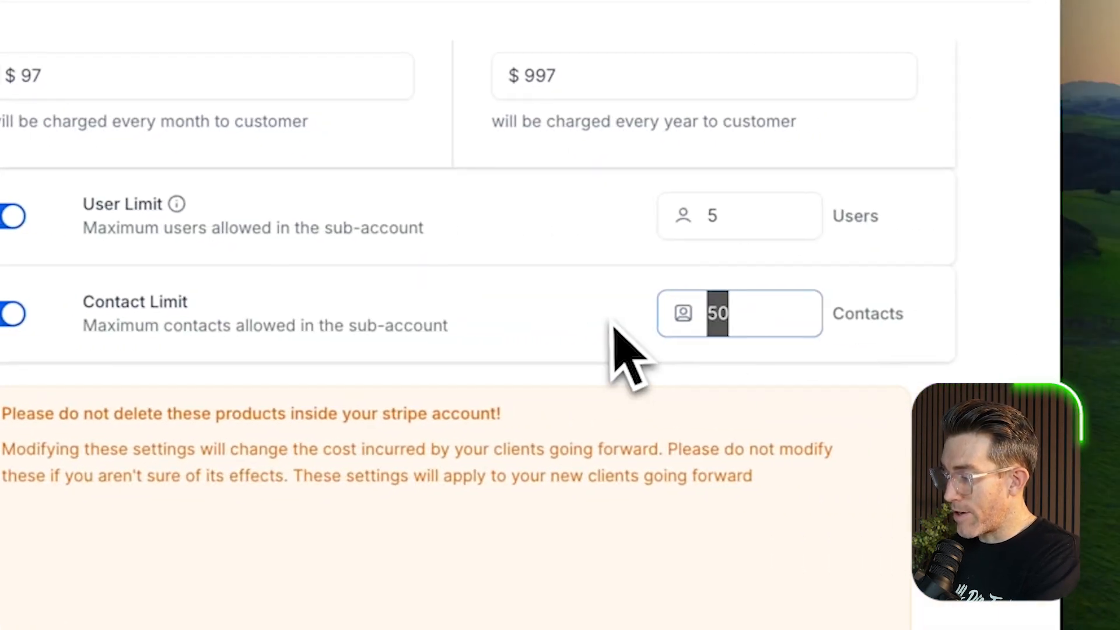
pyautogui.write('10000')
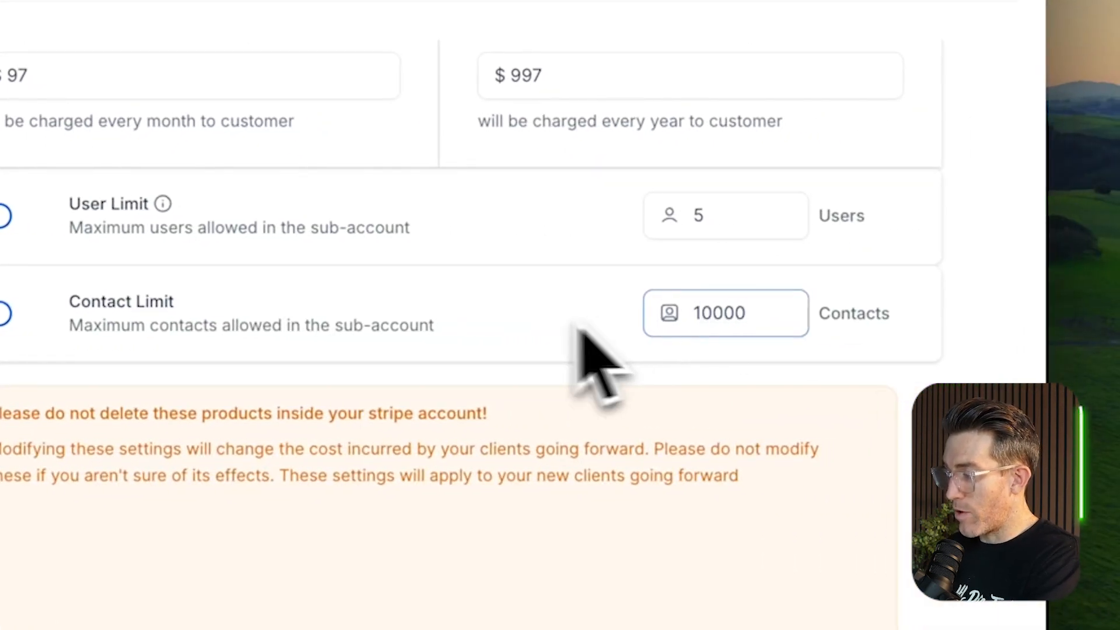
pyautogui.click(427, 319)
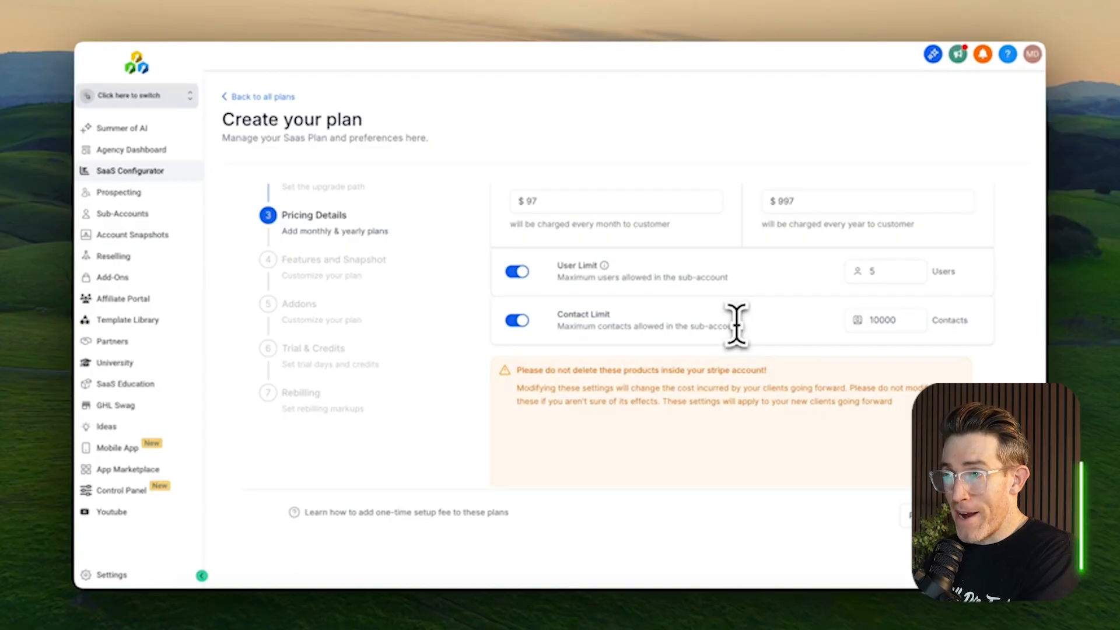
# Set the plan's user limit to 15 users
pyautogui.click(872, 274)
pyautogui.press('BackSpace')
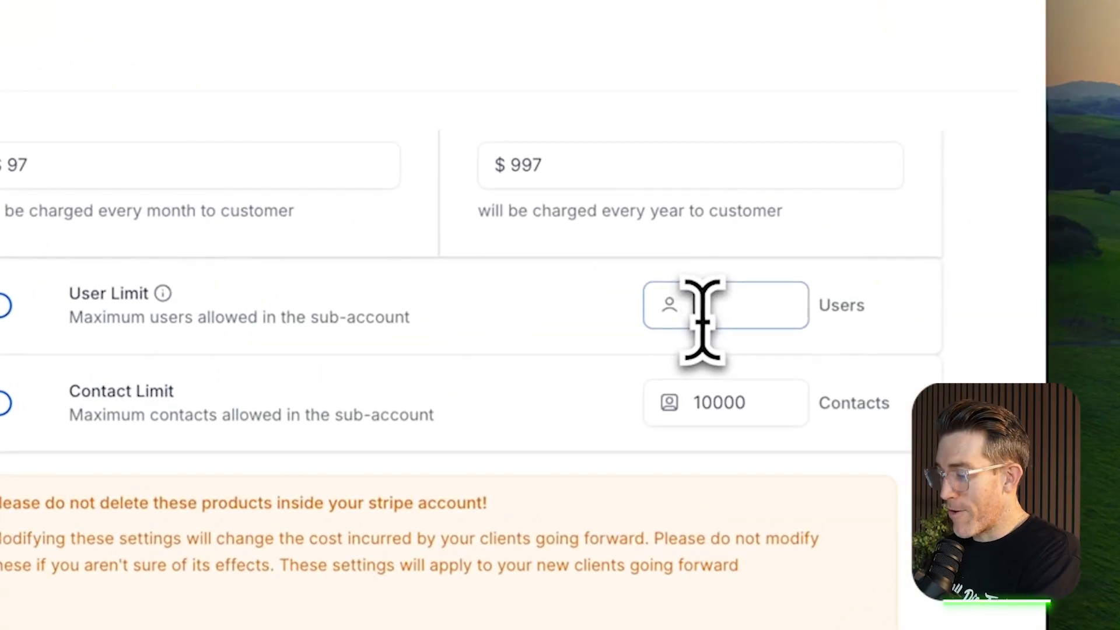
pyautogui.write('15')
pyautogui.moveTo(722, 313); pyautogui.dragTo(675, 314)
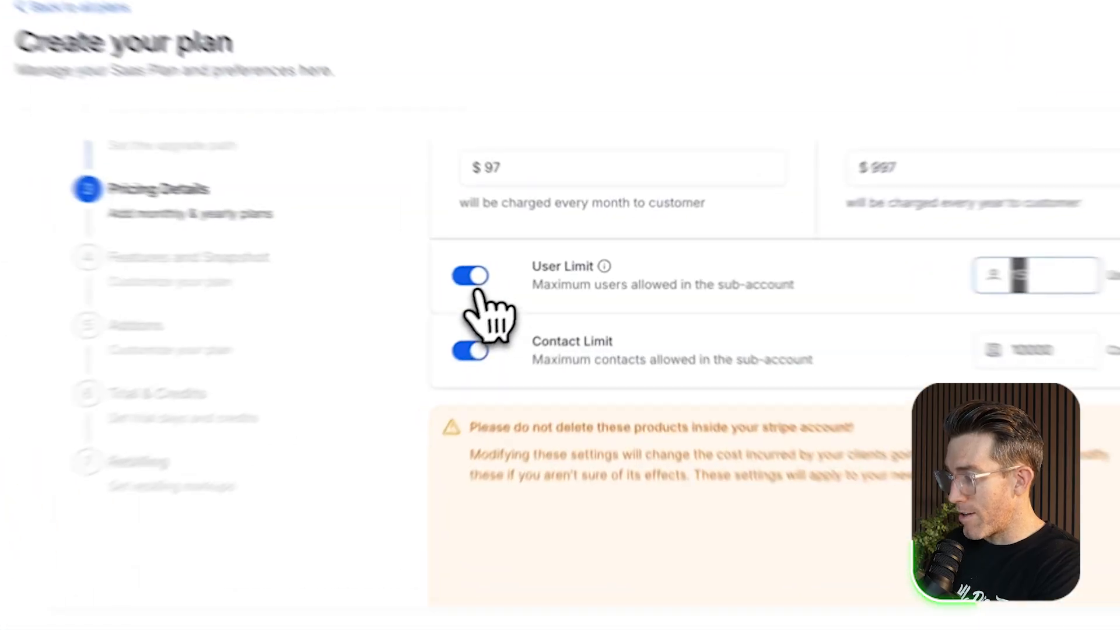
# Turn off both the user limit and the contact limit, and continue to the features and snapshot stage
pyautogui.click(517, 271)
pyautogui.click(435, 374)
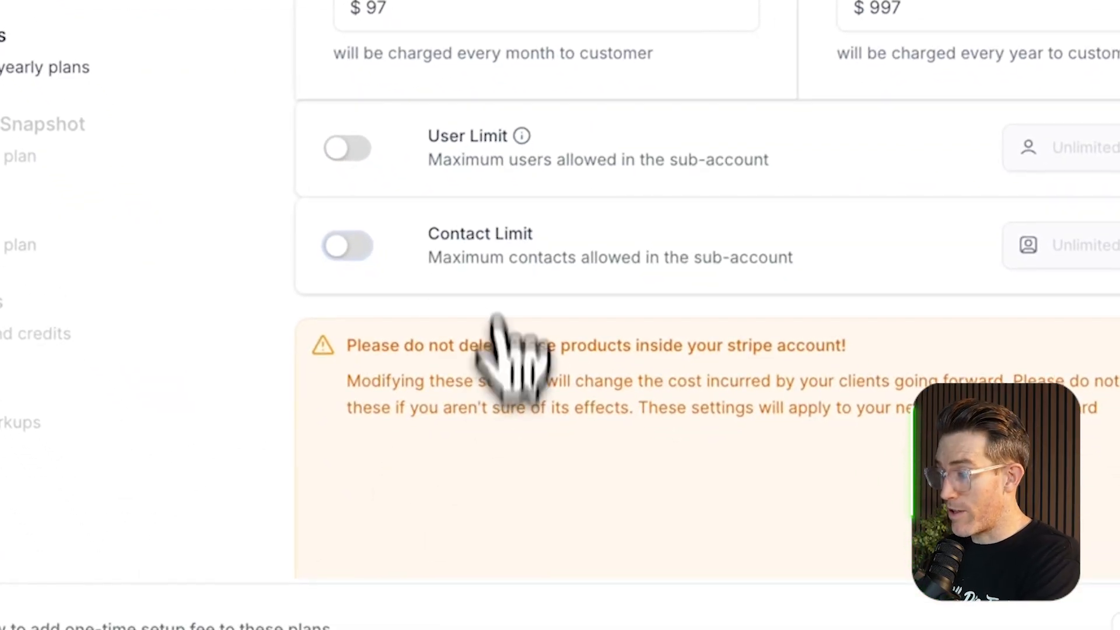
pyautogui.click(928, 514)
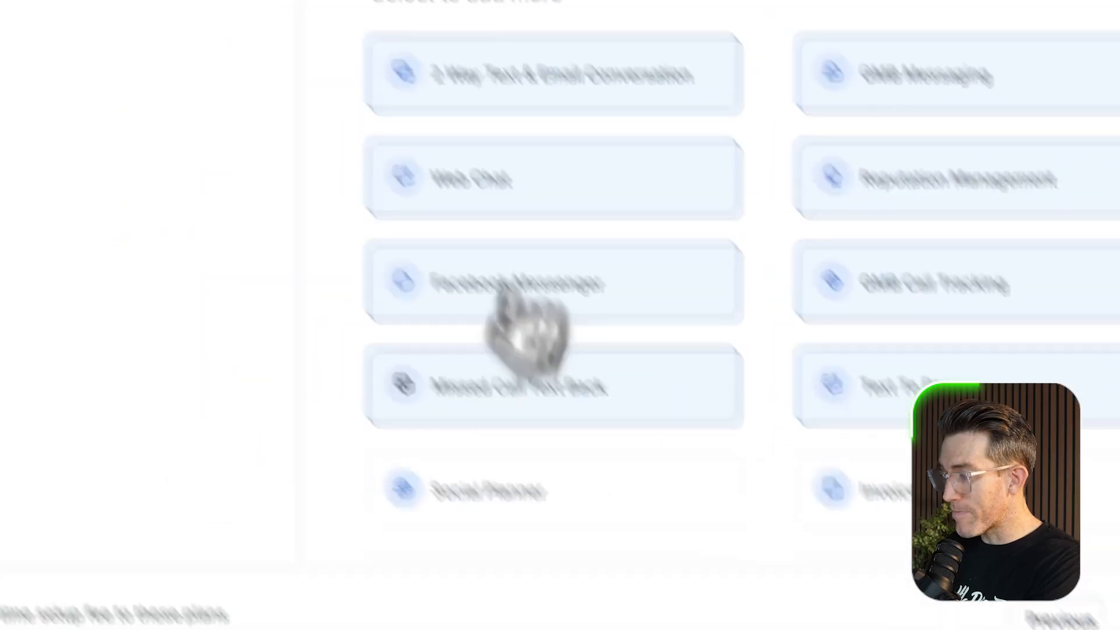
# Enable the Social Planner, Invoice, Calendar, CRM, Opportunities, Email Marketing, Forms and Surveys features for the plan
pyautogui.scroll(-3, 548, 495)
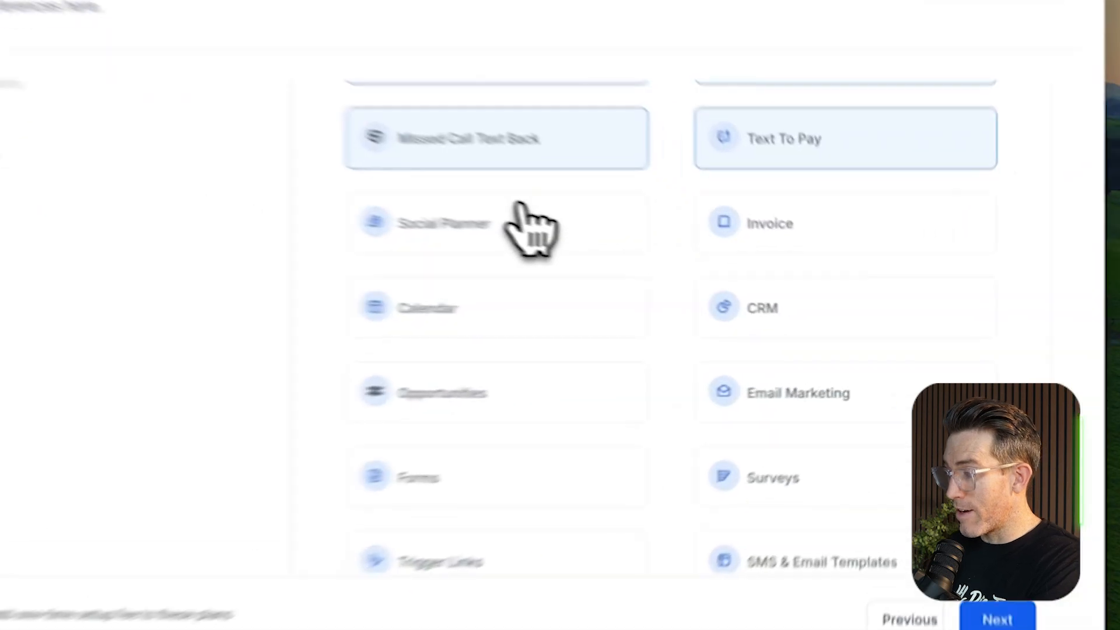
pyautogui.click(685, 269)
pyautogui.click(816, 273)
pyautogui.click(755, 278)
pyautogui.click(395, 320)
pyautogui.click(370, 404)
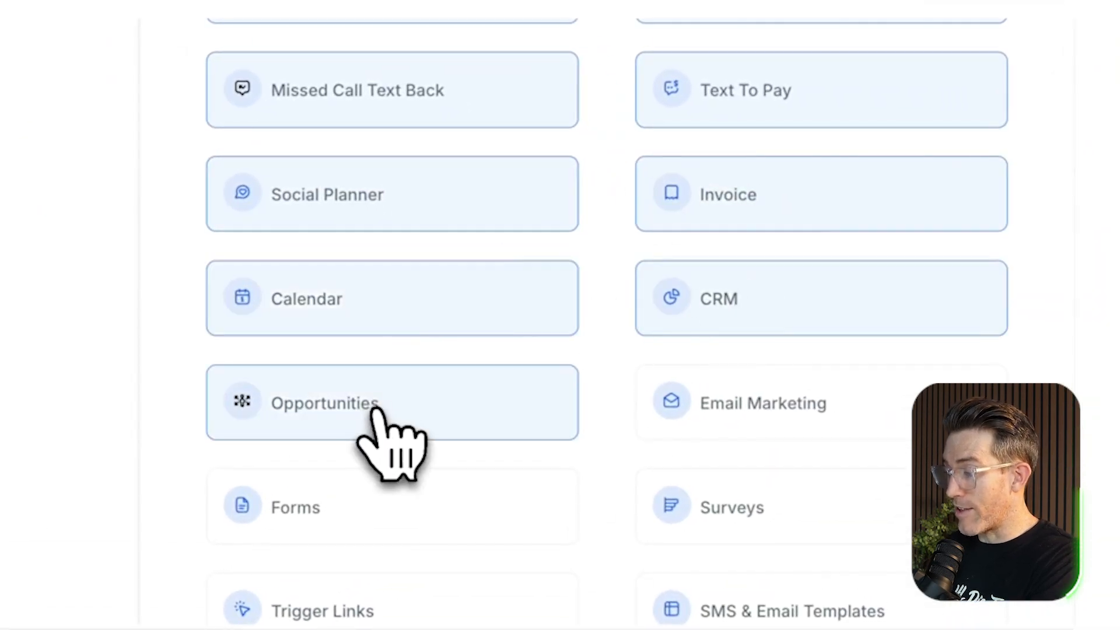
pyautogui.click(742, 420)
pyautogui.click(494, 524)
pyautogui.click(745, 521)
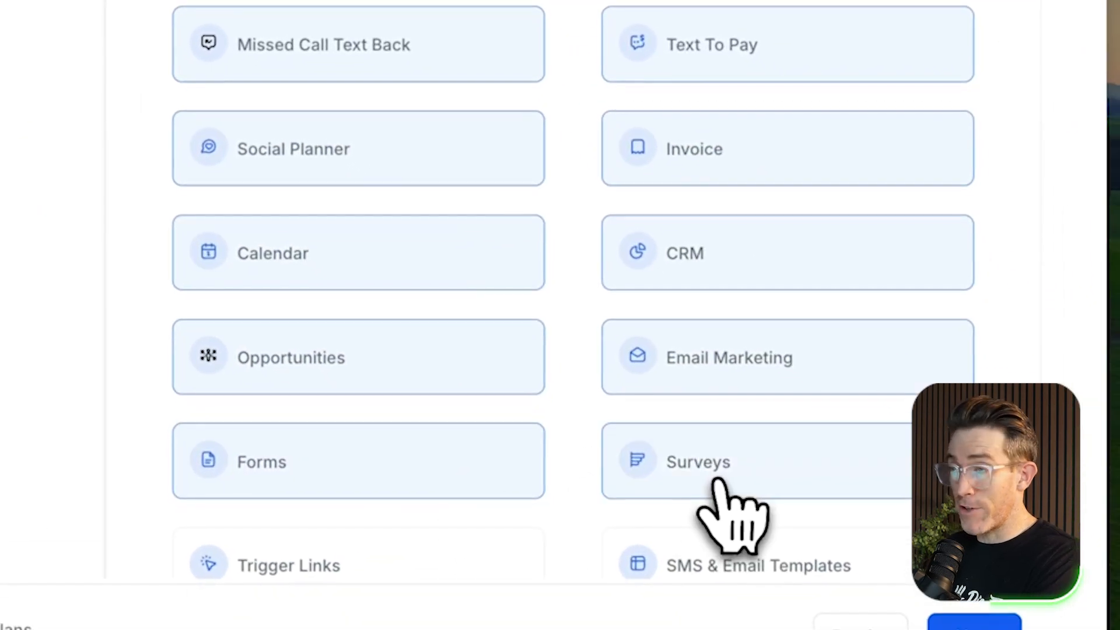
# Enable the Trigger Links, SMS & Email Templates, Websites, Funnels, Workflows and Memberships features
pyautogui.scroll(-5, 749, 528)
pyautogui.click(400, 295)
pyautogui.click(664, 300)
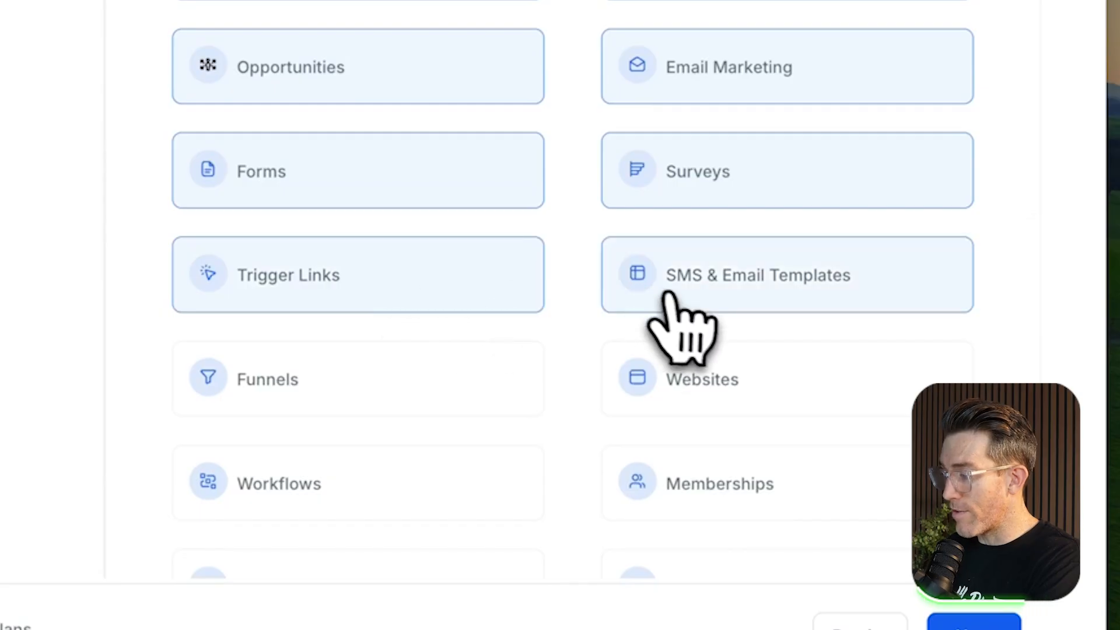
pyautogui.click(617, 404)
pyautogui.click(443, 402)
pyautogui.click(513, 484)
pyautogui.click(724, 490)
# Add the All Reporting, Triggers, Blogs, Campaigns and Affiliate Manager features to the plan
pyautogui.scroll(-8, 700, 495)
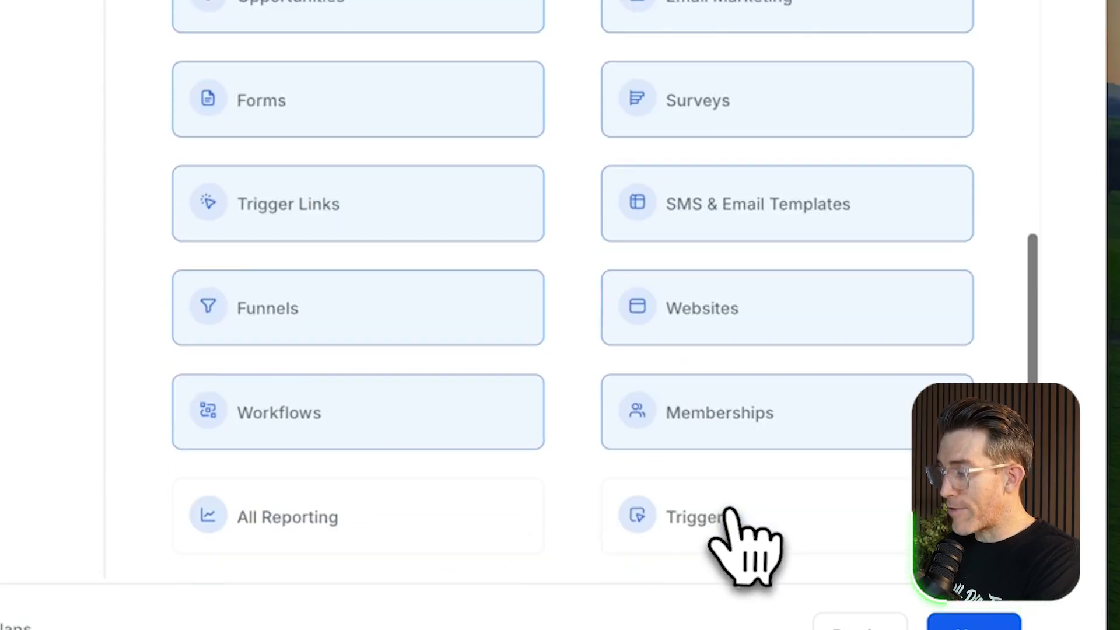
pyautogui.click(467, 125)
pyautogui.click(694, 146)
pyautogui.click(700, 228)
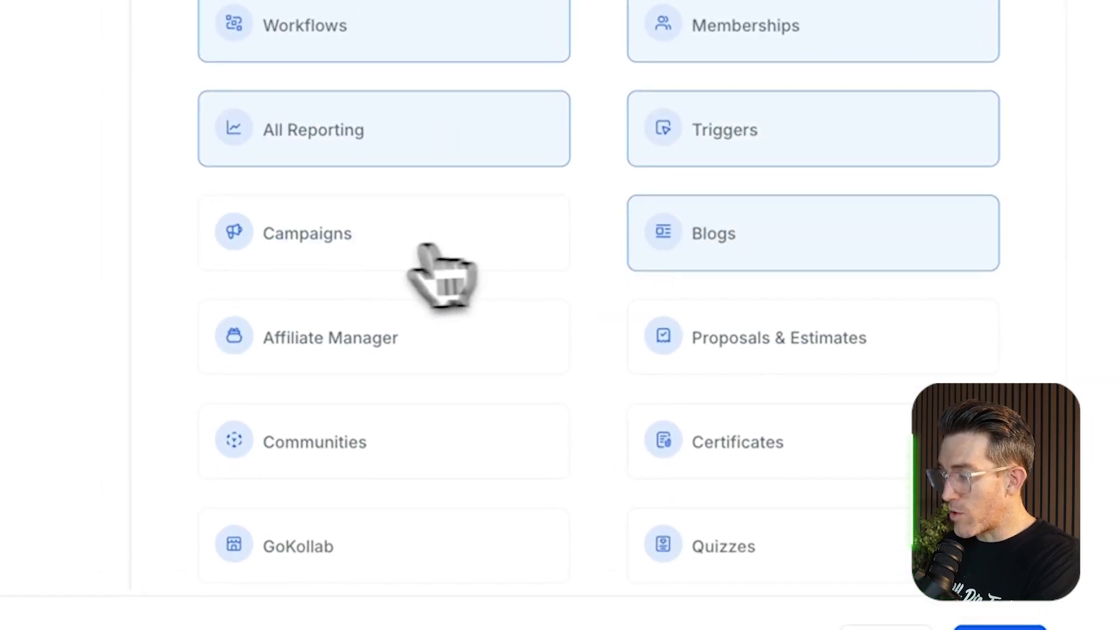
pyautogui.click(420, 245)
pyautogui.click(446, 365)
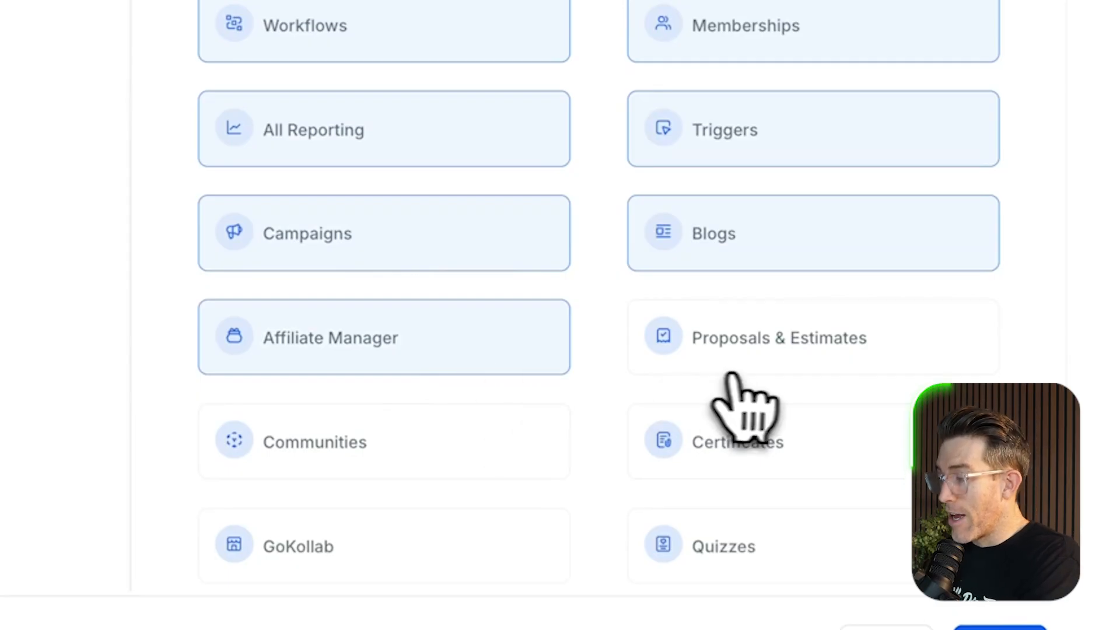
# Enable the Proposals & Estimates, Certificates, Communities, GoKollab, Quizzes and QR Codes features
pyautogui.click(751, 368)
pyautogui.click(756, 469)
pyautogui.click(508, 467)
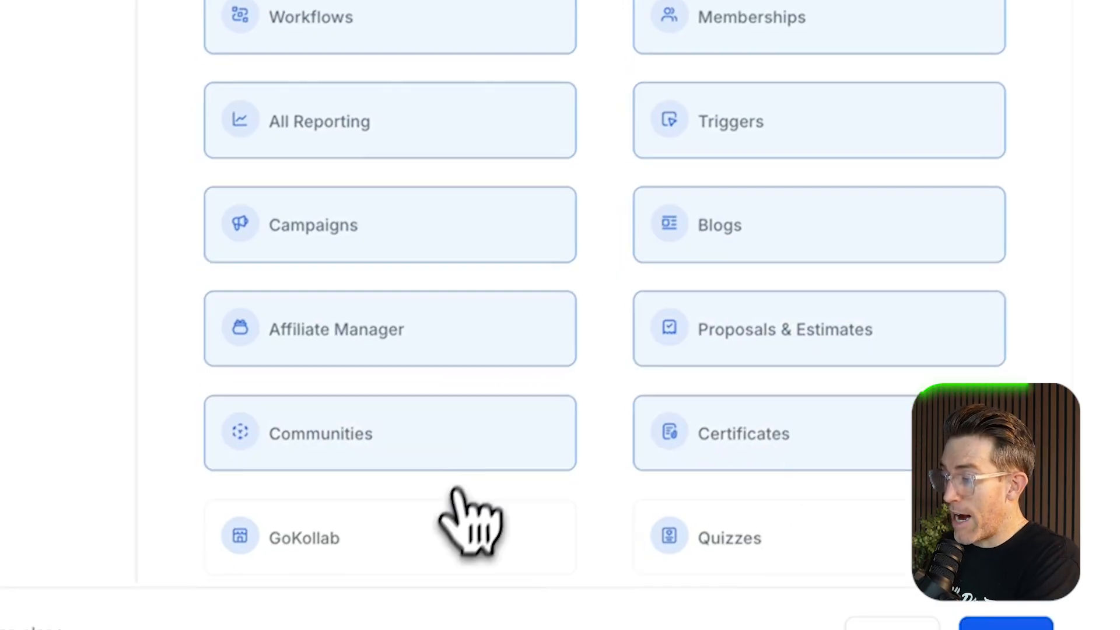
pyautogui.click(553, 516)
pyautogui.click(671, 519)
pyautogui.scroll(-3, 770, 507)
pyautogui.click(469, 411)
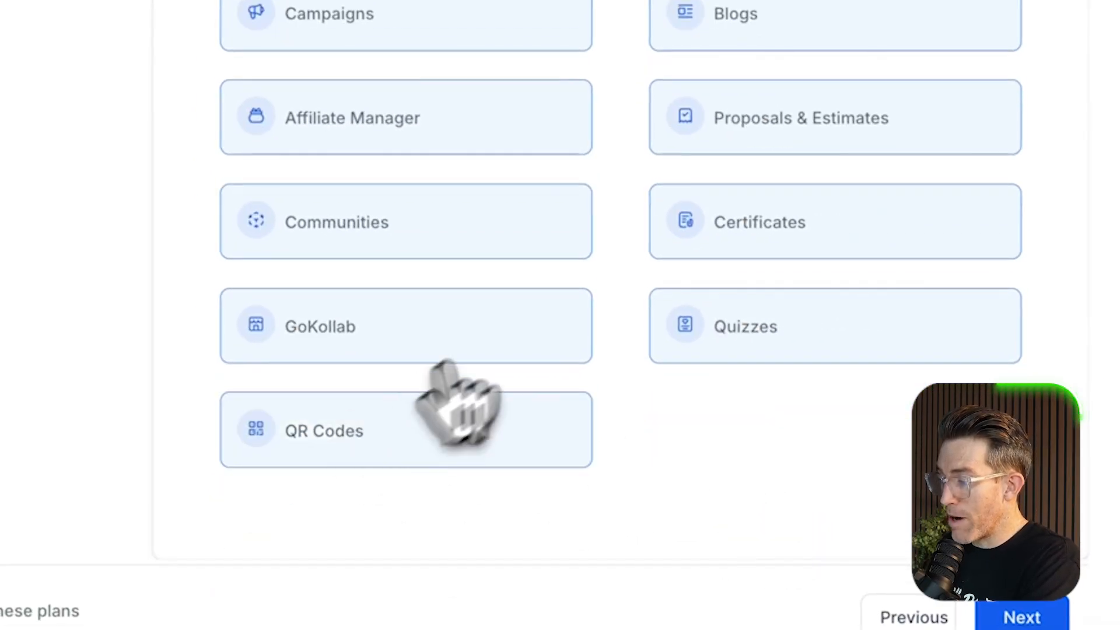
# Review the full list of selected plan features and continue to the add-ons stage
pyautogui.scroll(2, 545, 286)
pyautogui.scroll(-2, 545, 288)
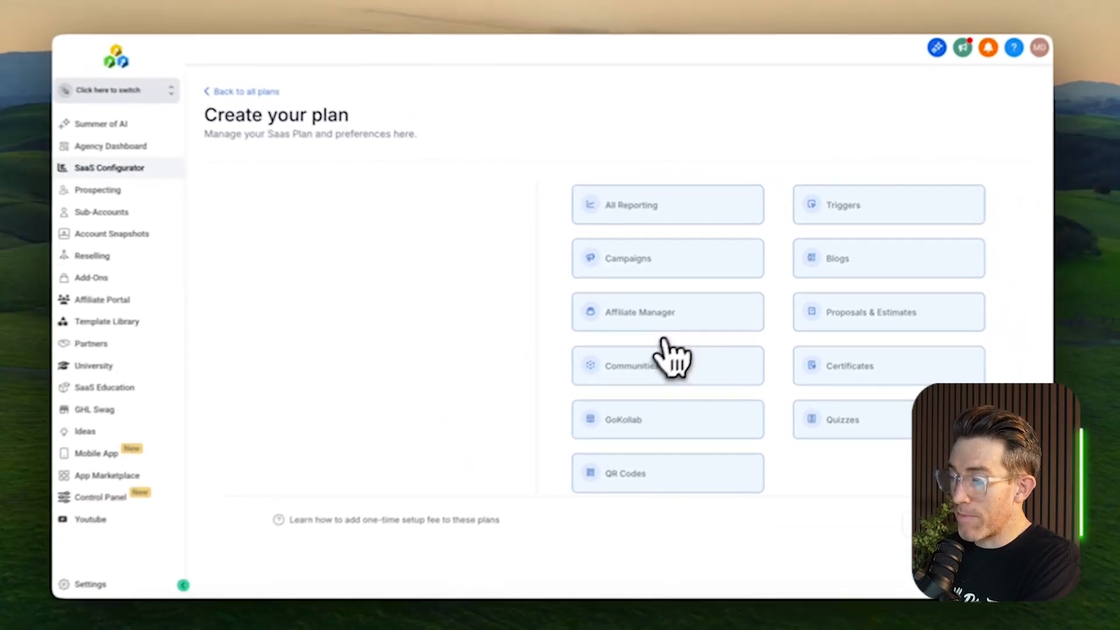
pyautogui.scroll(1, 686, 350)
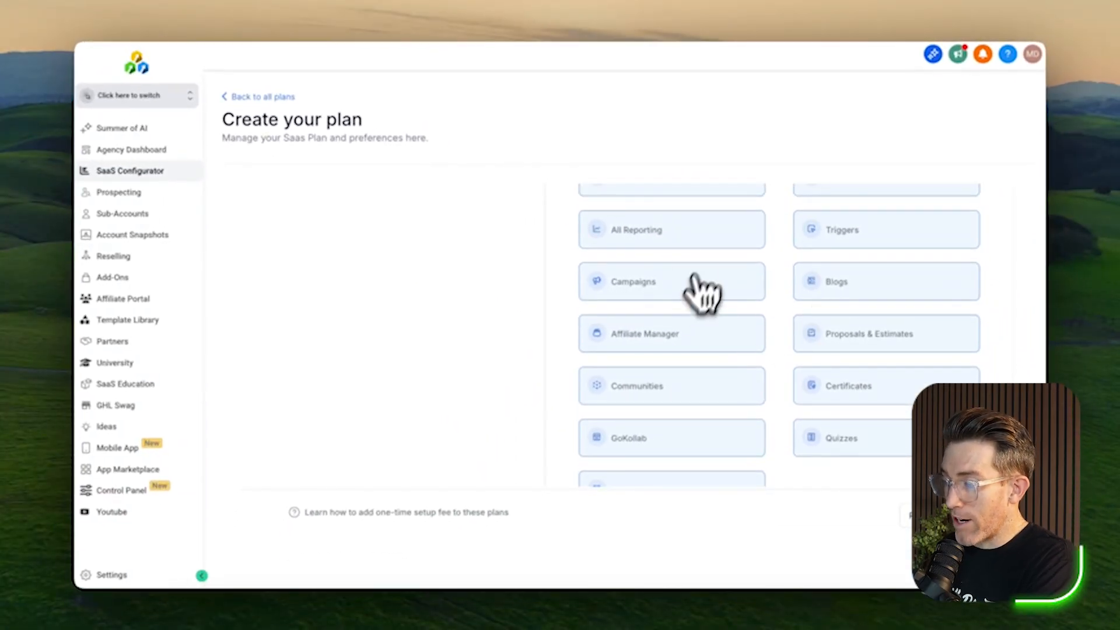
pyautogui.scroll(2, 665, 266)
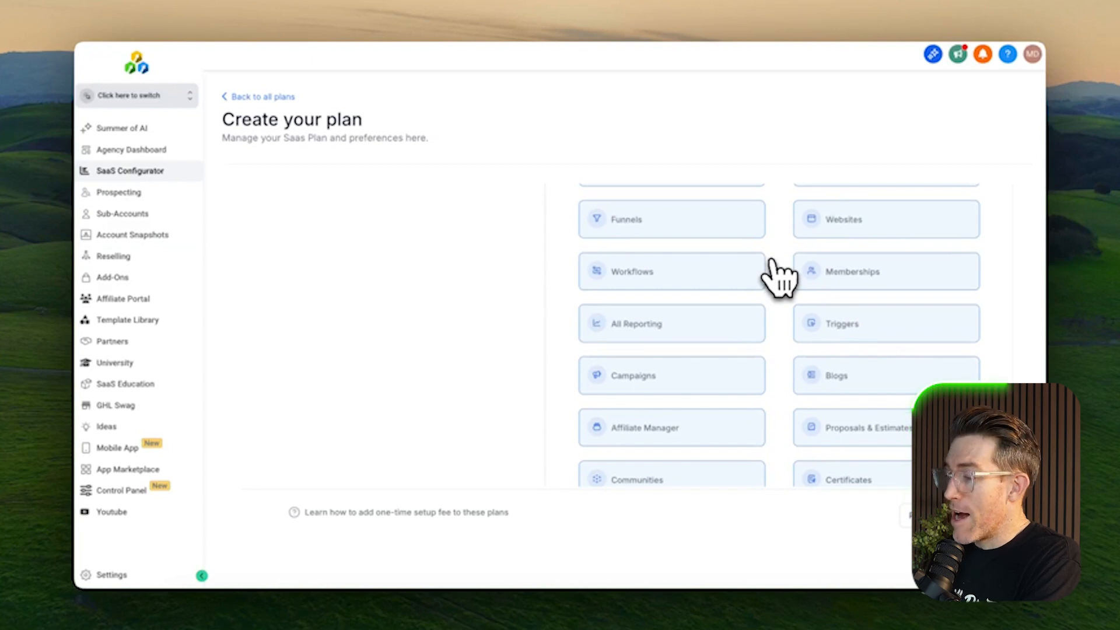
pyautogui.scroll(10, 779, 274)
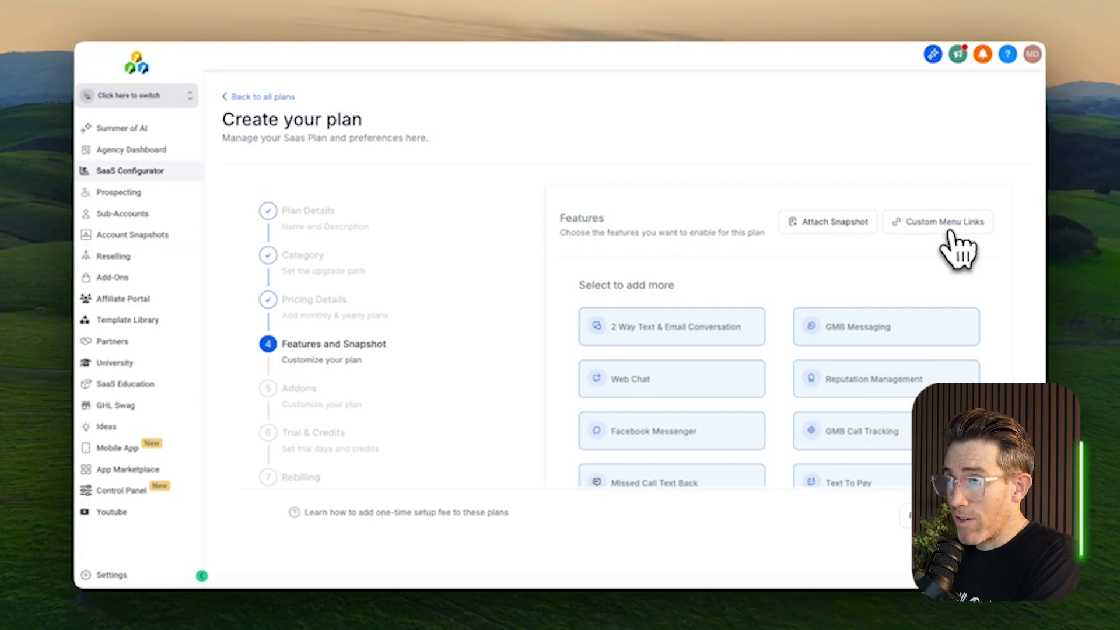
pyautogui.scroll(-10, 957, 248)
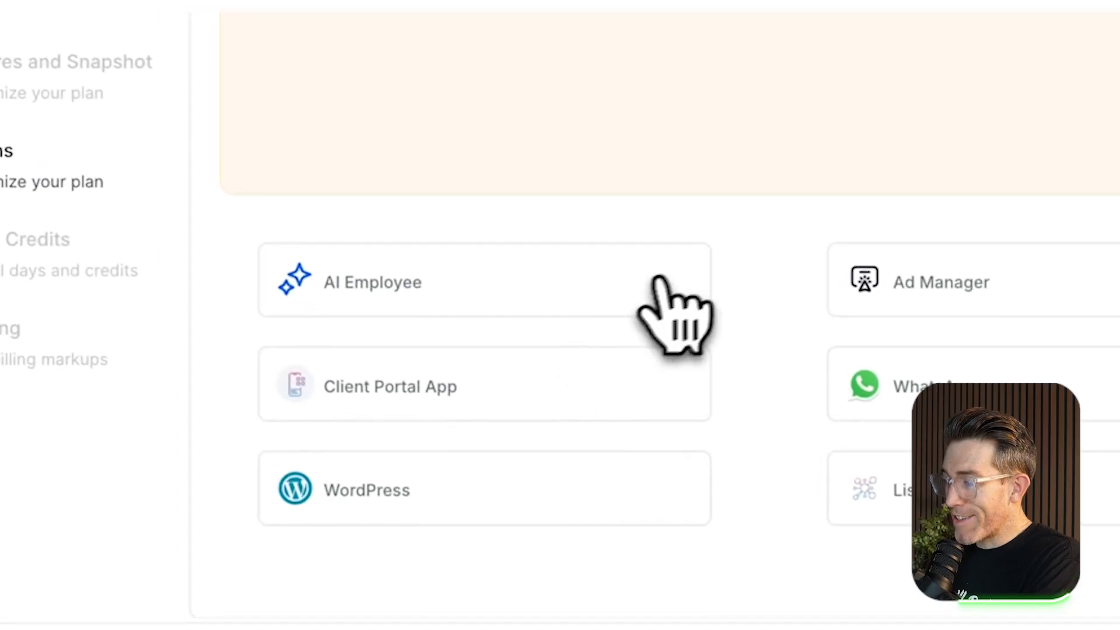
# Select the AI Employee, WhatsApp, Client Portal App, WordPress, Listings and Ad Manager add-ons for the plan
pyautogui.scroll(5, 641, 396)
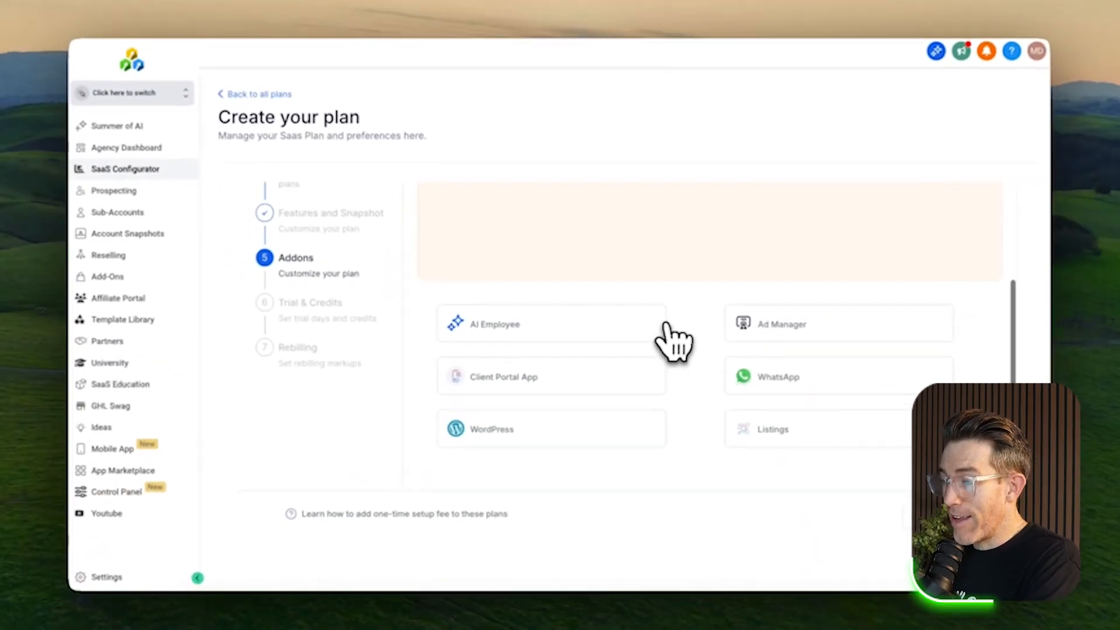
pyautogui.scroll(-3, 668, 324)
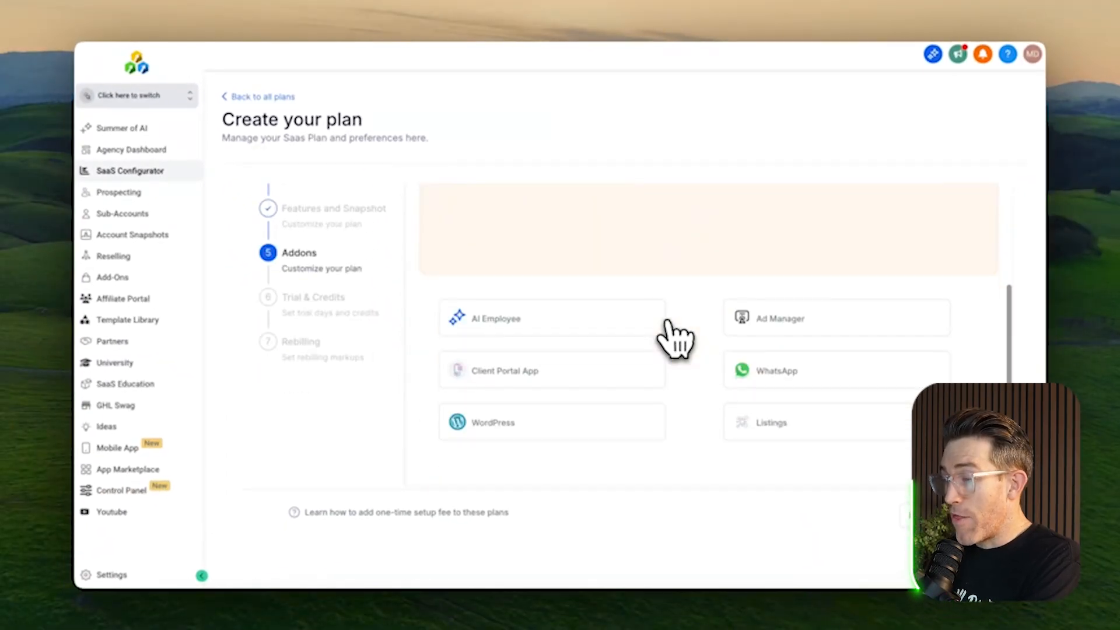
pyautogui.click(601, 324)
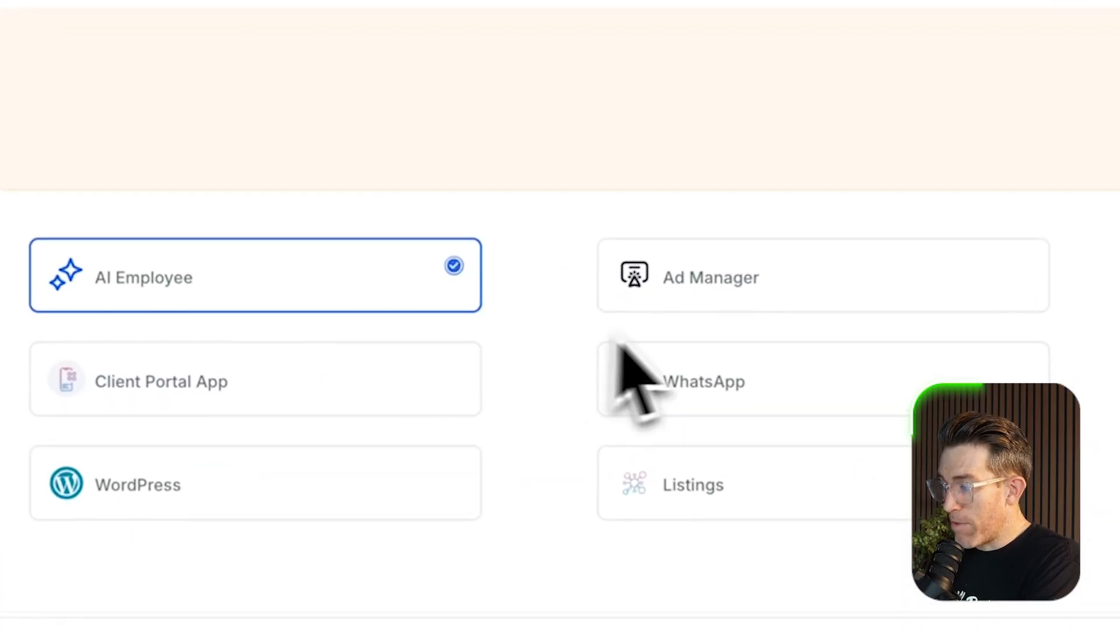
pyautogui.click(719, 390)
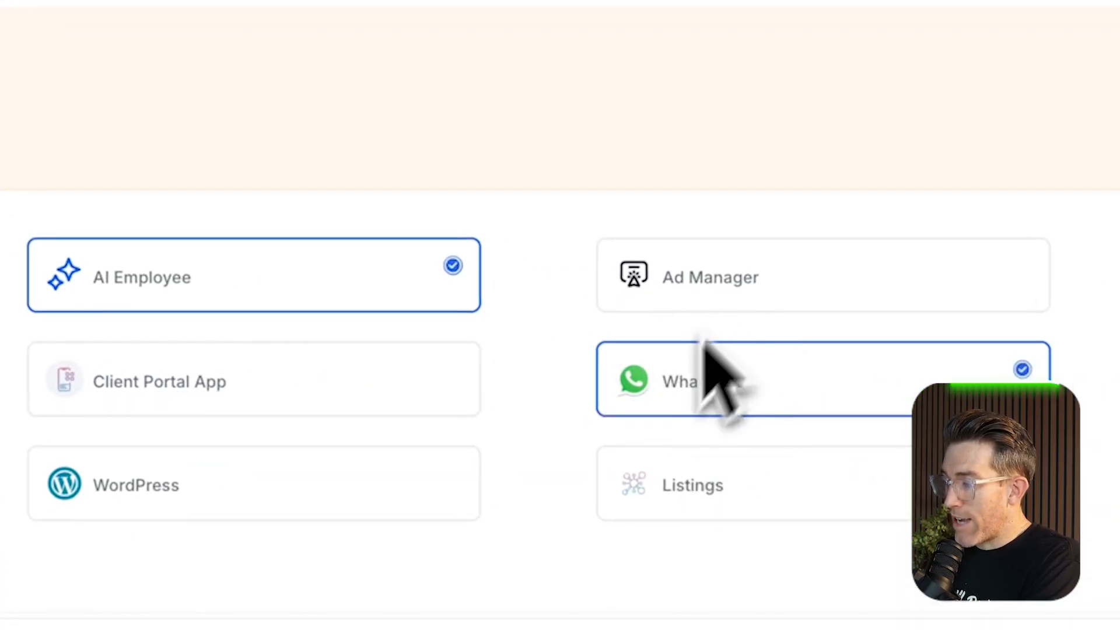
pyautogui.click(302, 397)
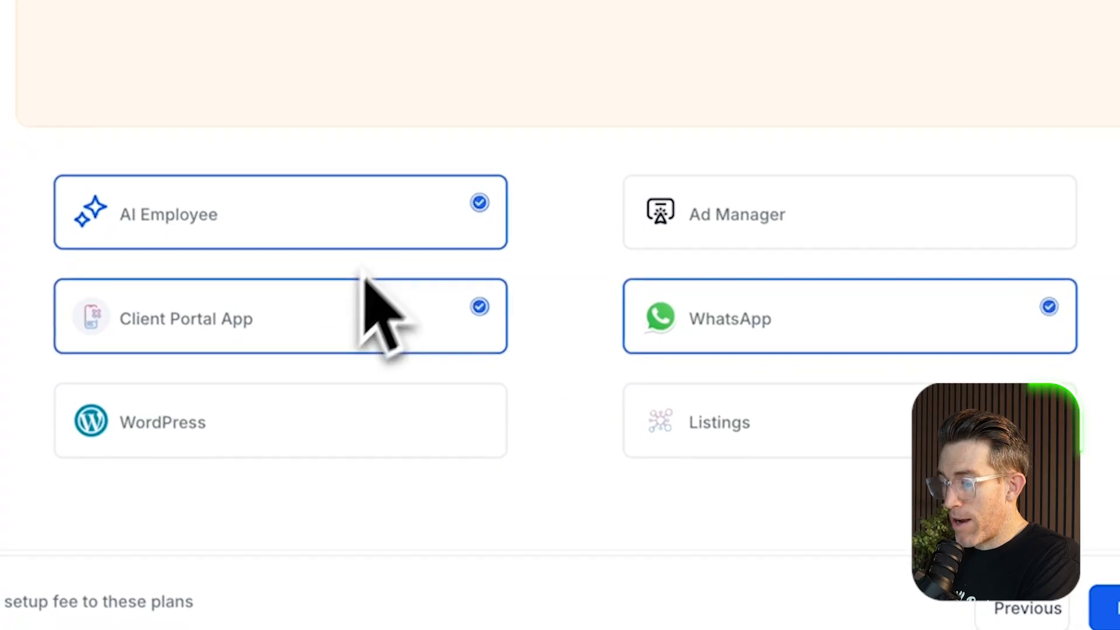
pyautogui.click(356, 432)
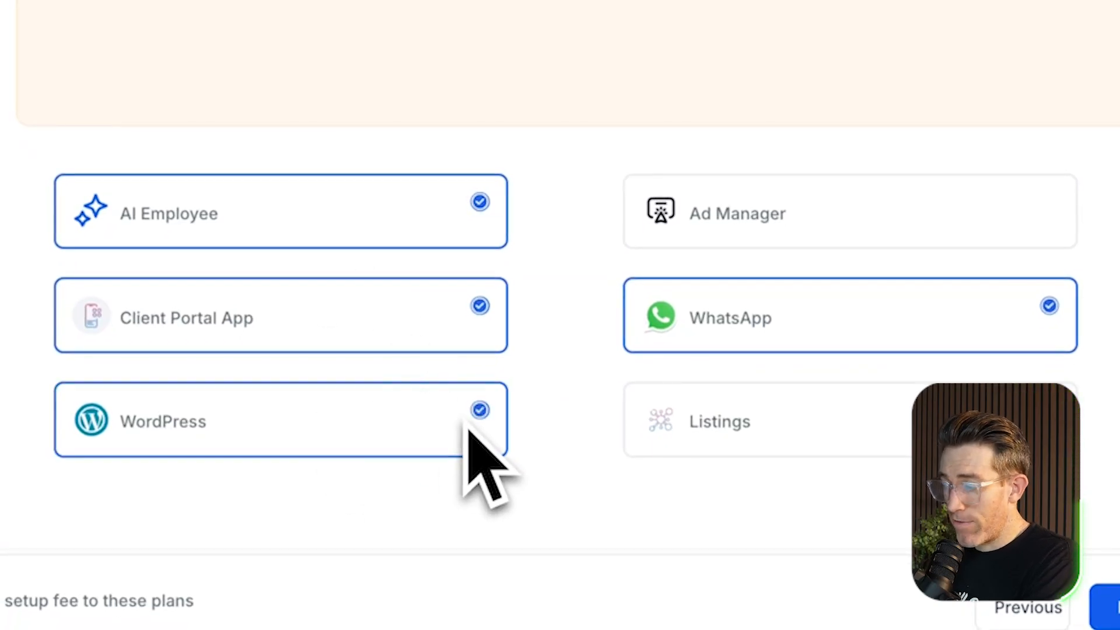
pyautogui.click(717, 421)
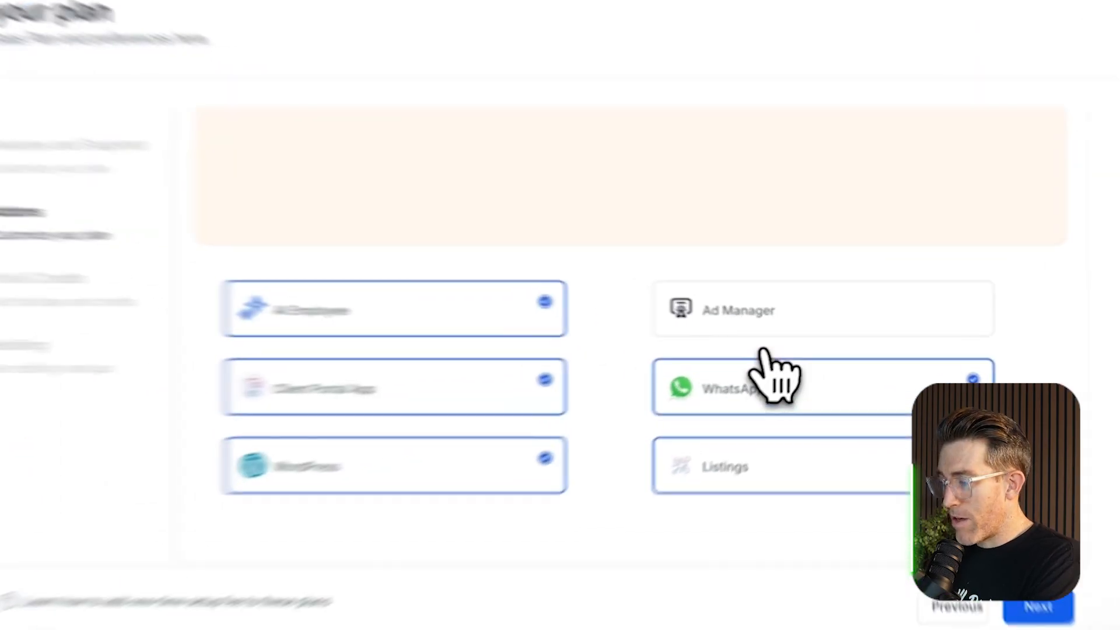
pyautogui.click(781, 323)
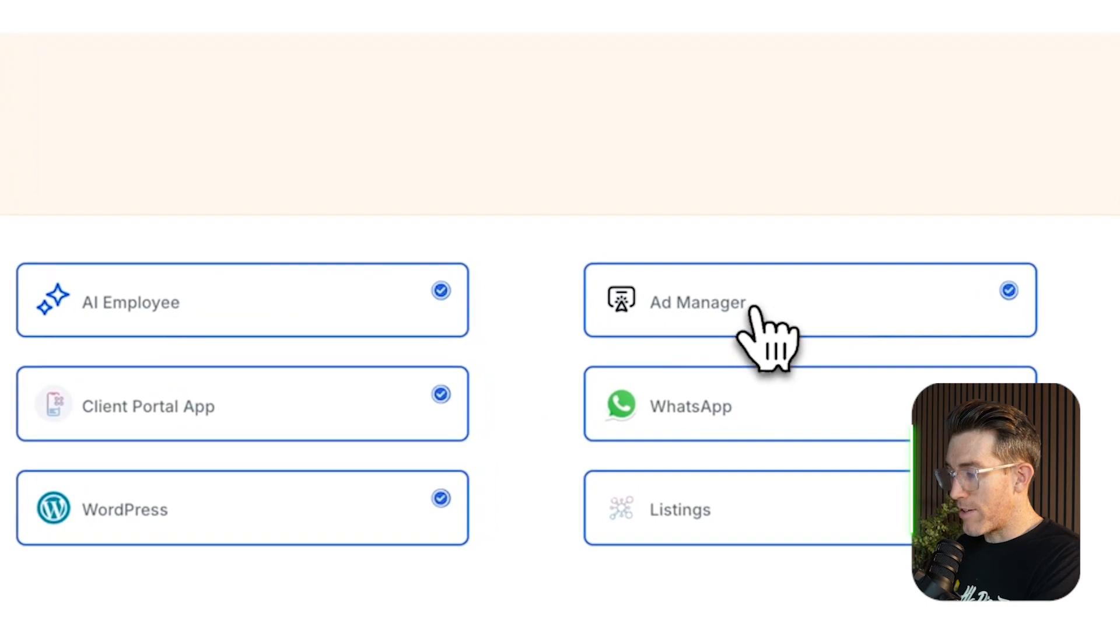
# Deselect all six add-ons: Ad Manager, AI Employee, Client Portal App, WhatsApp, WordPress and Listings
pyautogui.click(754, 309)
pyautogui.click(307, 311)
pyautogui.click(272, 394)
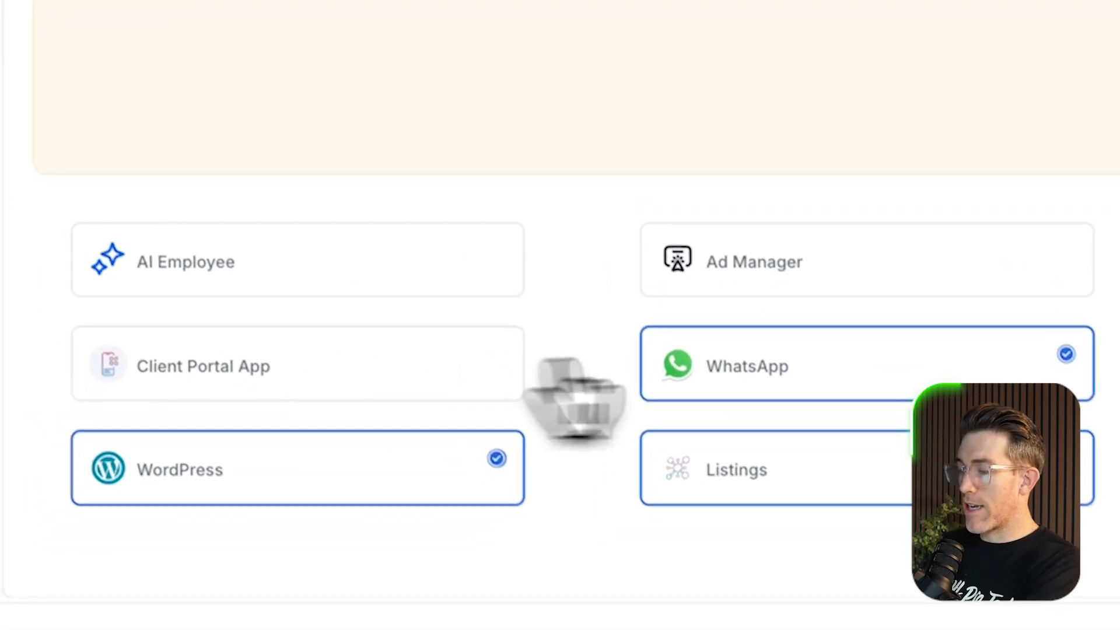
pyautogui.click(799, 379)
pyautogui.click(456, 451)
pyautogui.click(734, 455)
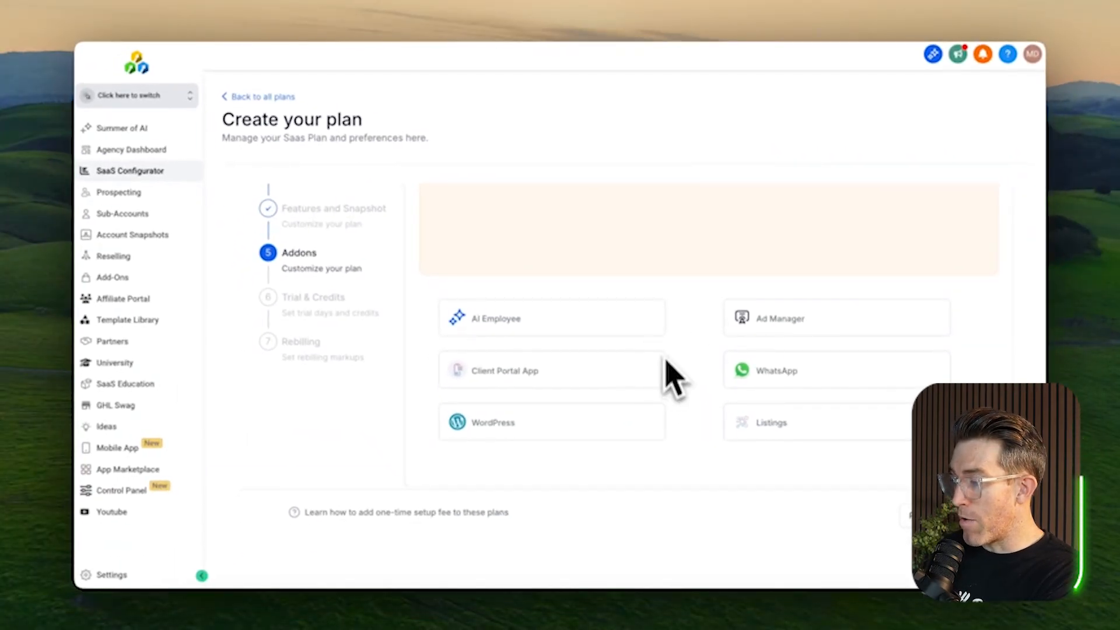
# Select only the AI Employee add-on for the plan and continue to the Trial & Credits stage
pyautogui.click(575, 420)
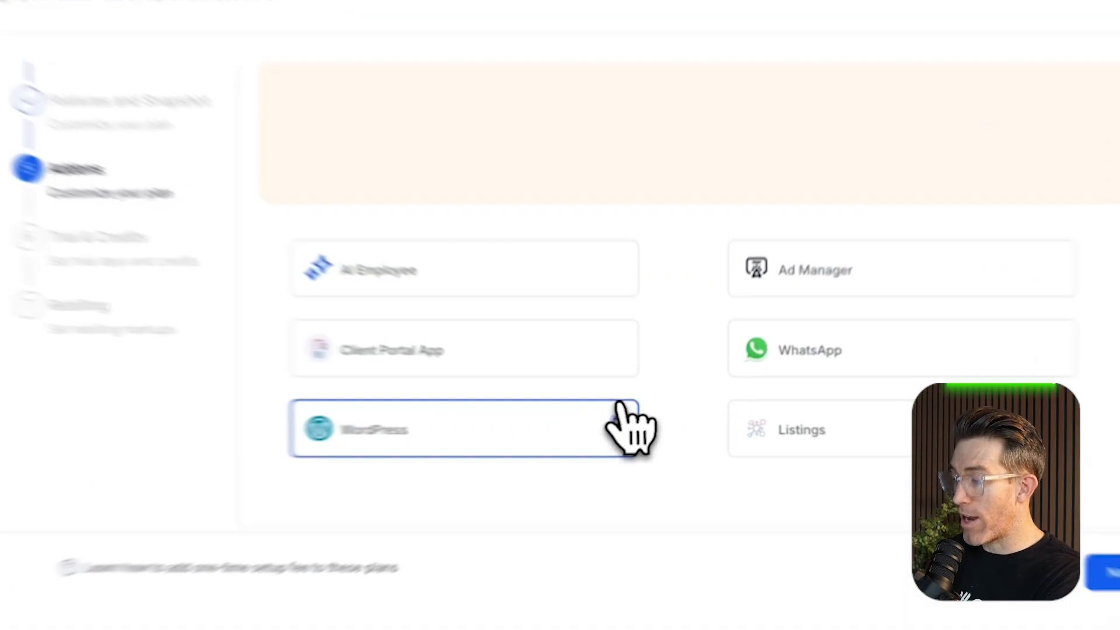
pyautogui.click(636, 418)
pyautogui.click(611, 309)
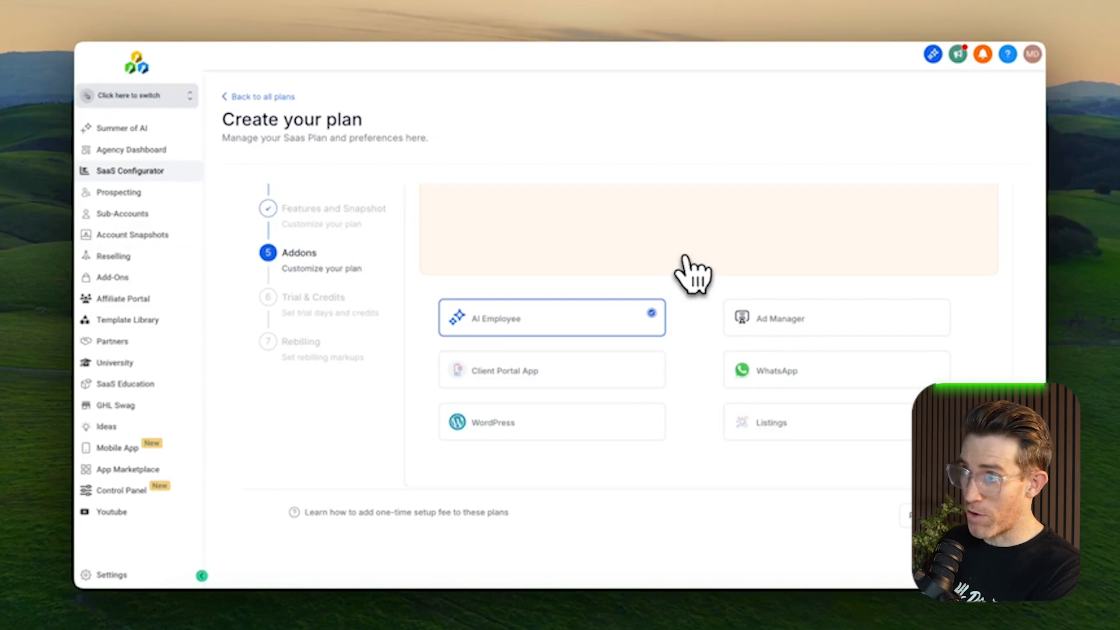
pyautogui.click(979, 516)
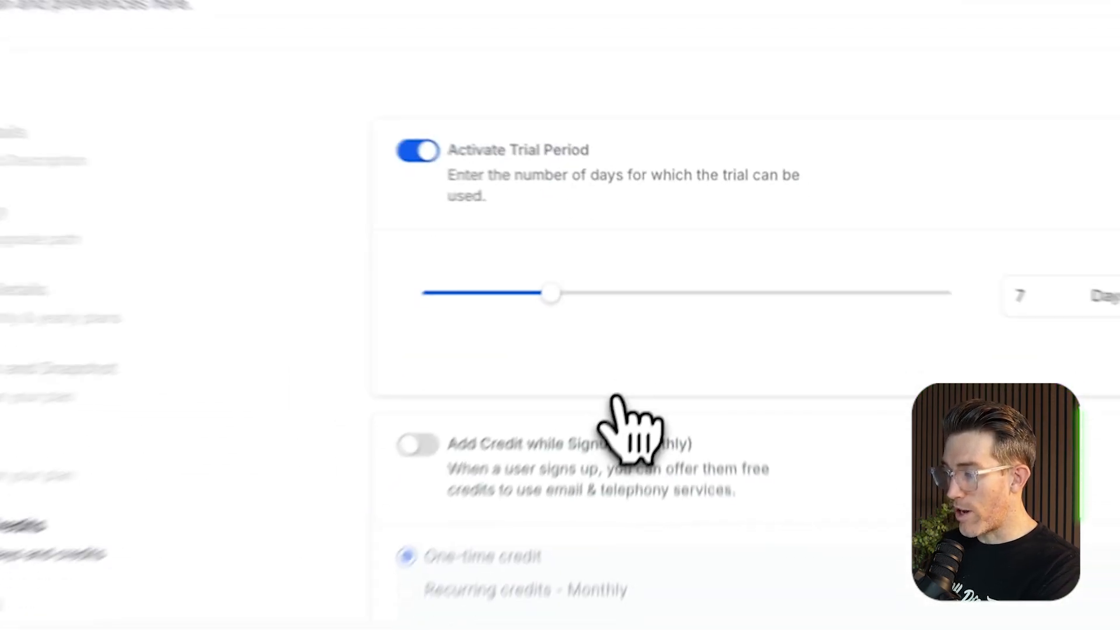
# Toggle the trial period and set the monthly recurring signup credits, with unused credits rolling over, to $10
pyautogui.scroll(-3, 618, 351)
pyautogui.scroll(3, 618, 351)
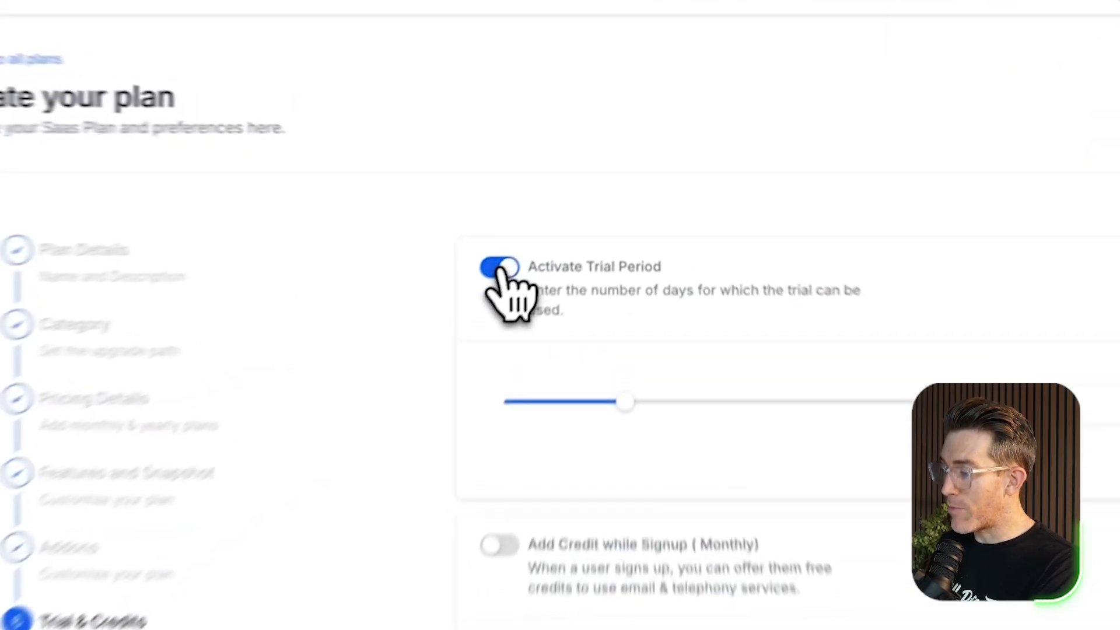
pyautogui.click(555, 220)
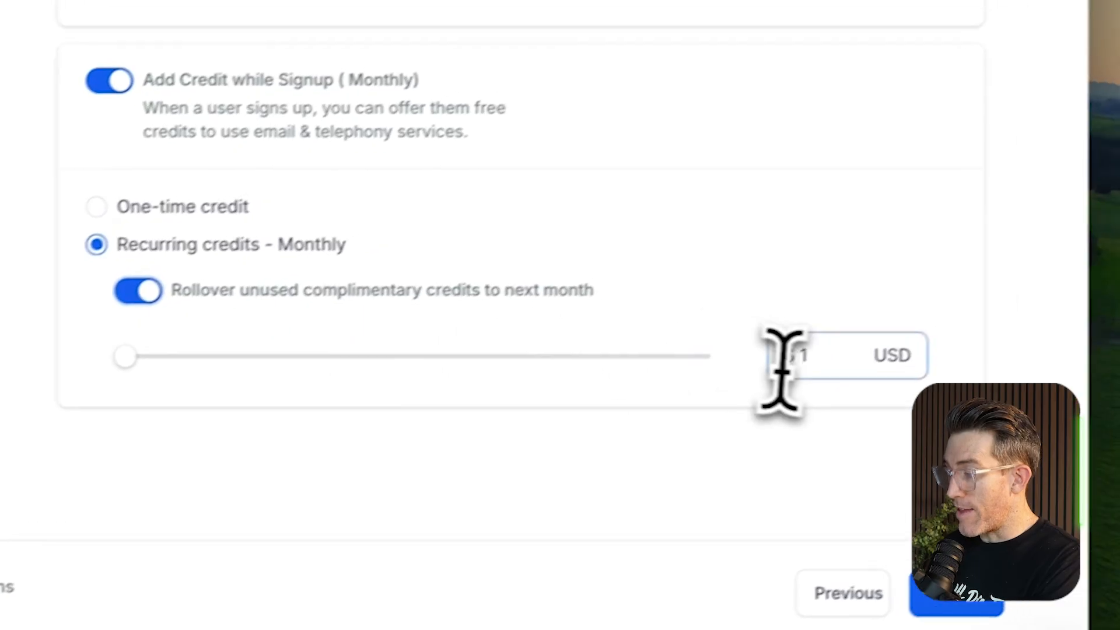
pyautogui.click(820, 341)
pyautogui.write('0')
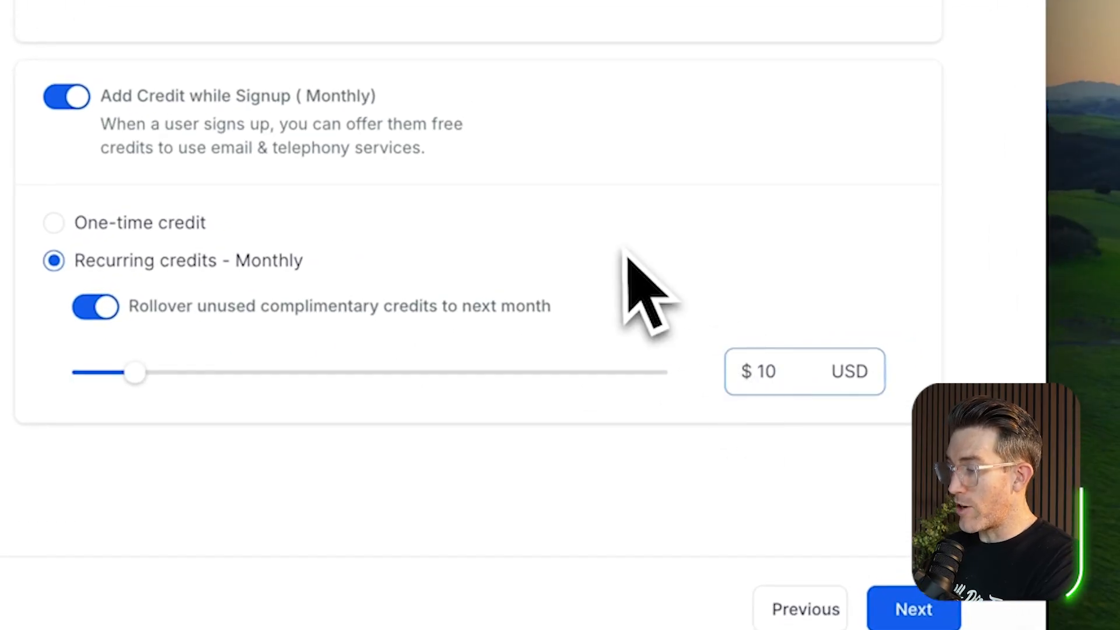
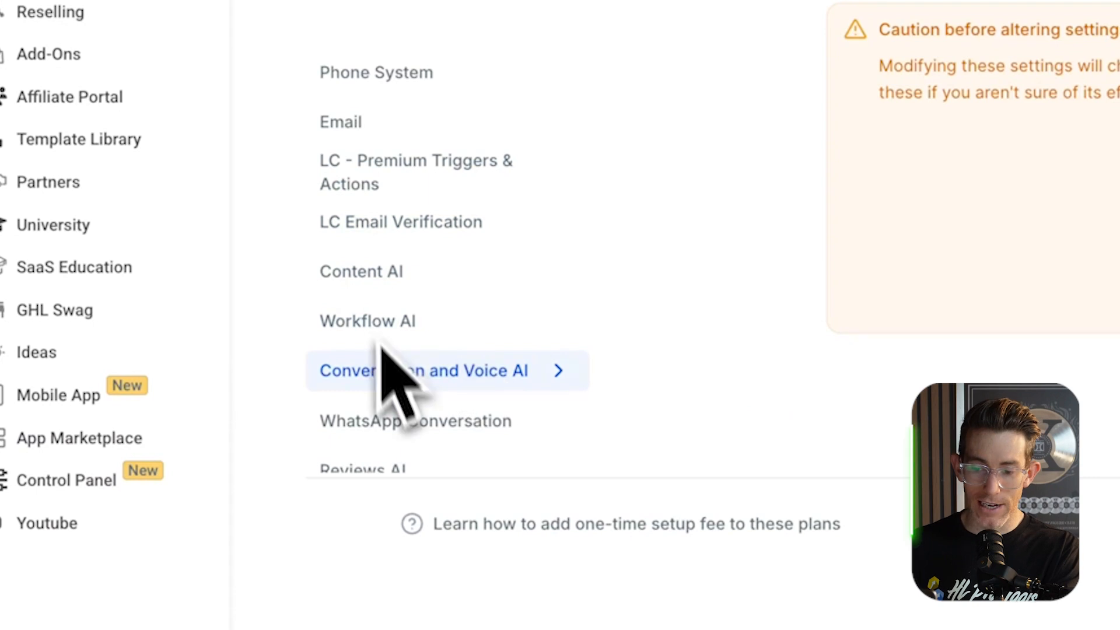
# Look through the list of rebilling services from Phone System to Funnel AI and open the Phone System resell settings
pyautogui.scroll(-2, 396, 408)
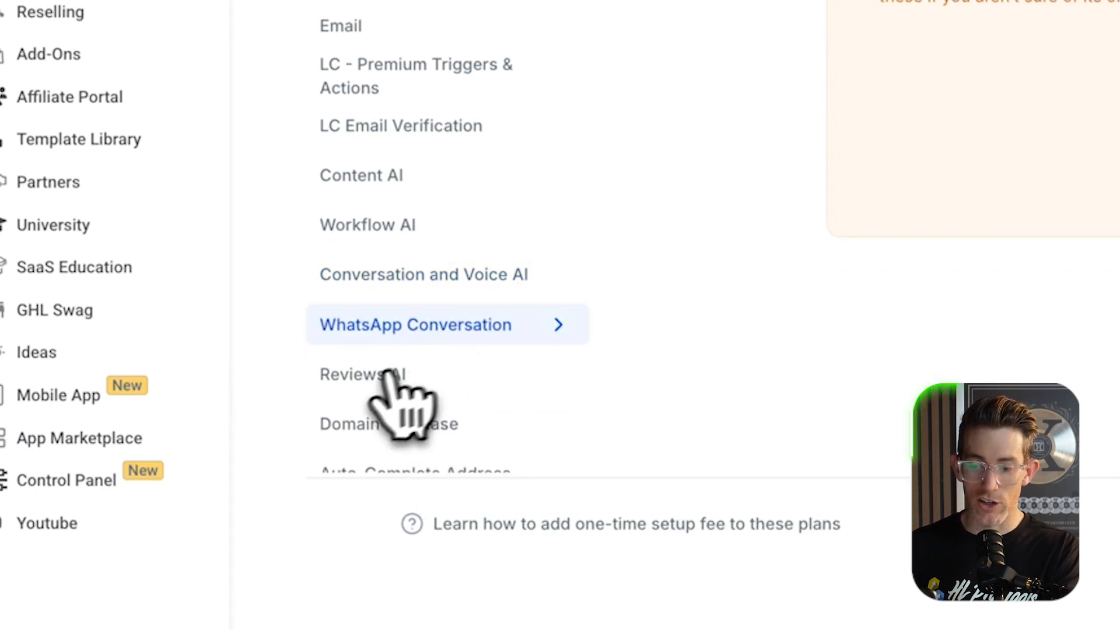
pyautogui.scroll(-1, 355, 434)
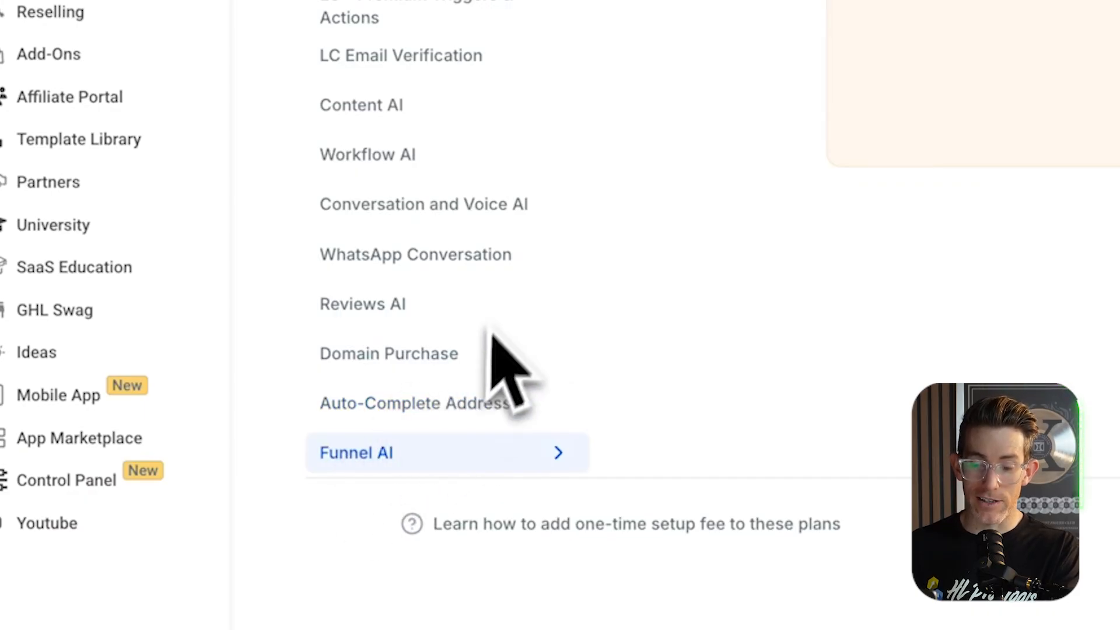
pyautogui.scroll(10, 507, 321)
pyautogui.scroll(-5, 629, 275)
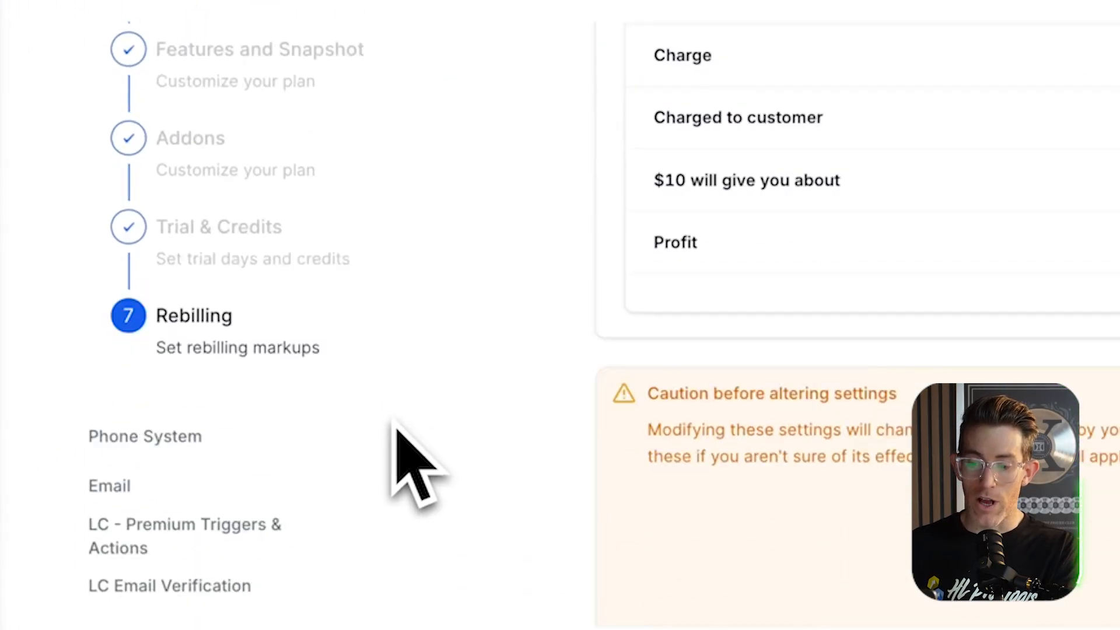
pyautogui.click(233, 322)
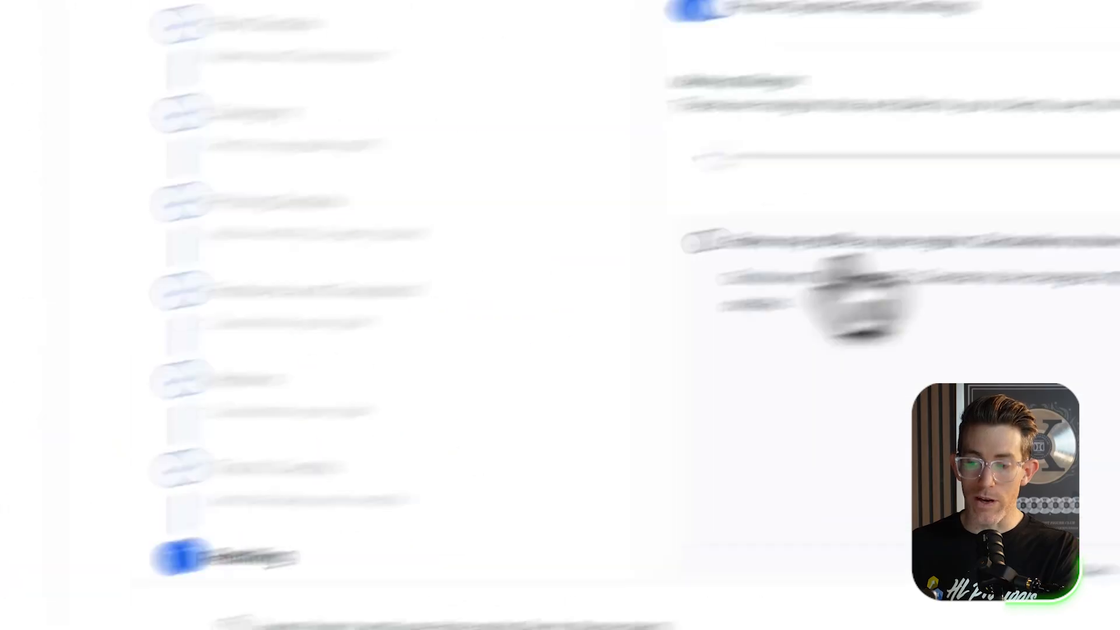
# Try a Phone System markup margin of 10 times and set it back to 1 time
pyautogui.moveTo(833, 274); pyautogui.dragTo(795, 275)
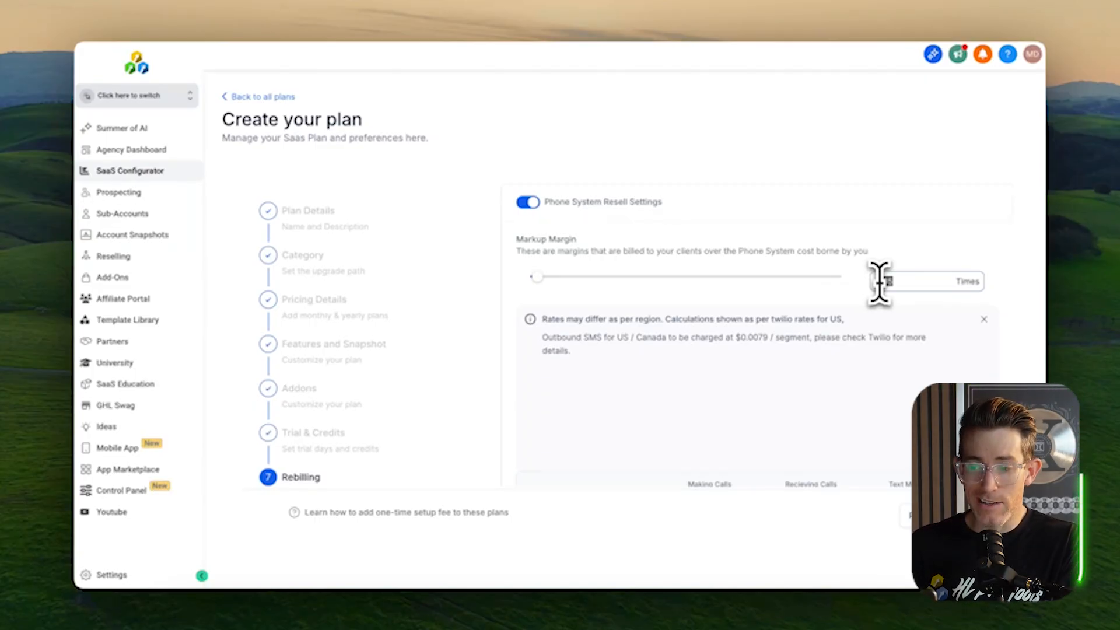
pyautogui.moveTo(577, 277); pyautogui.dragTo(836, 276)
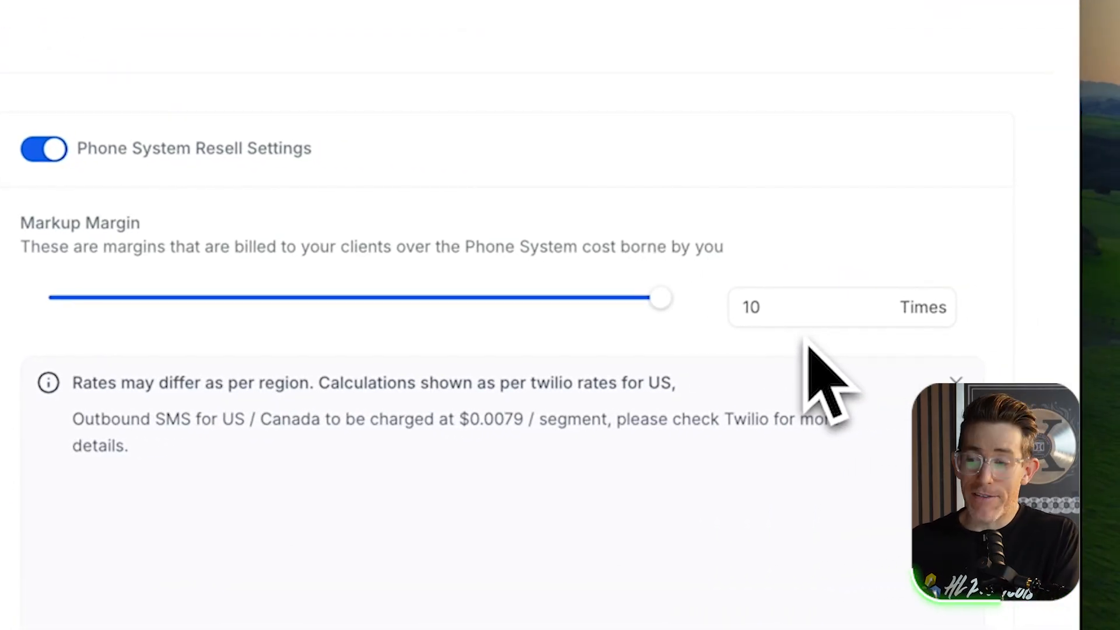
pyautogui.moveTo(670, 309); pyautogui.dragTo(49, 298)
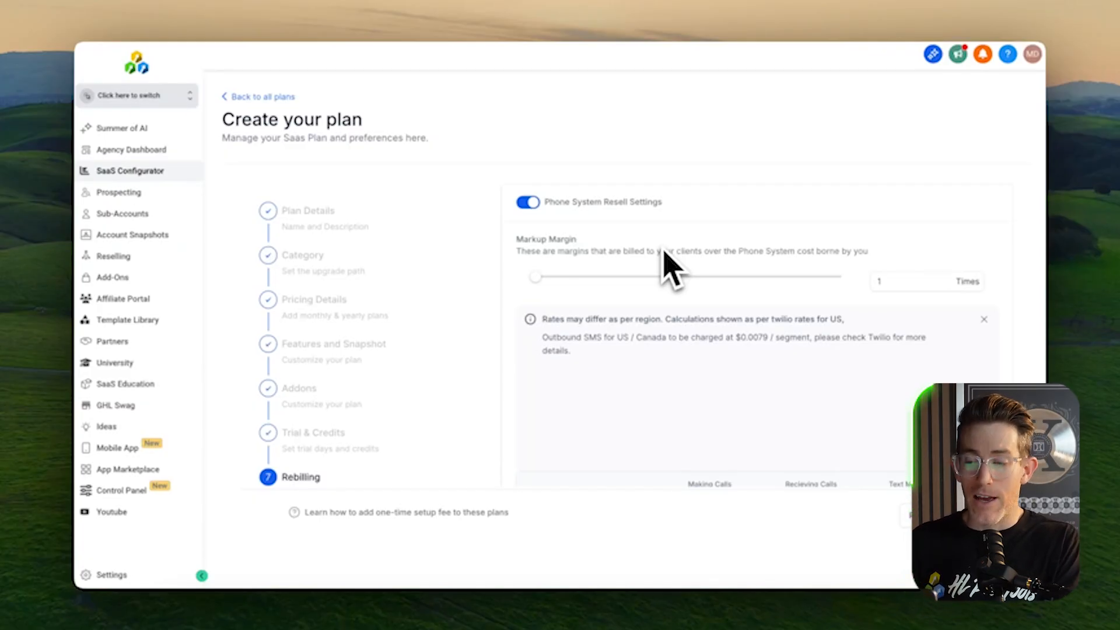
pyautogui.moveTo(535, 276); pyautogui.dragTo(841, 281)
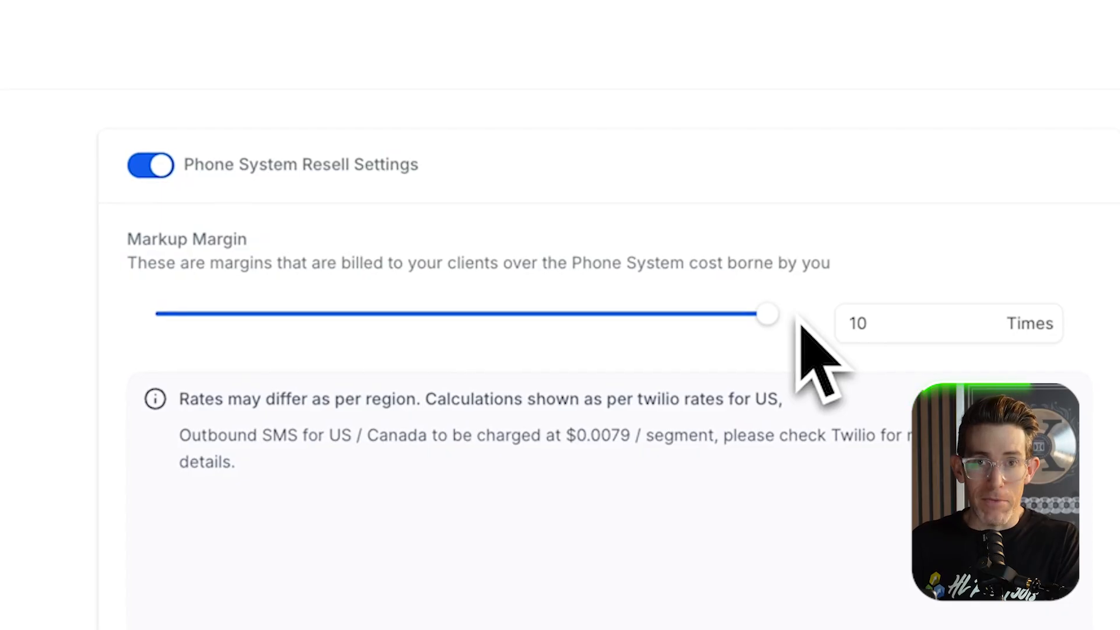
pyautogui.moveTo(775, 319); pyautogui.dragTo(161, 318)
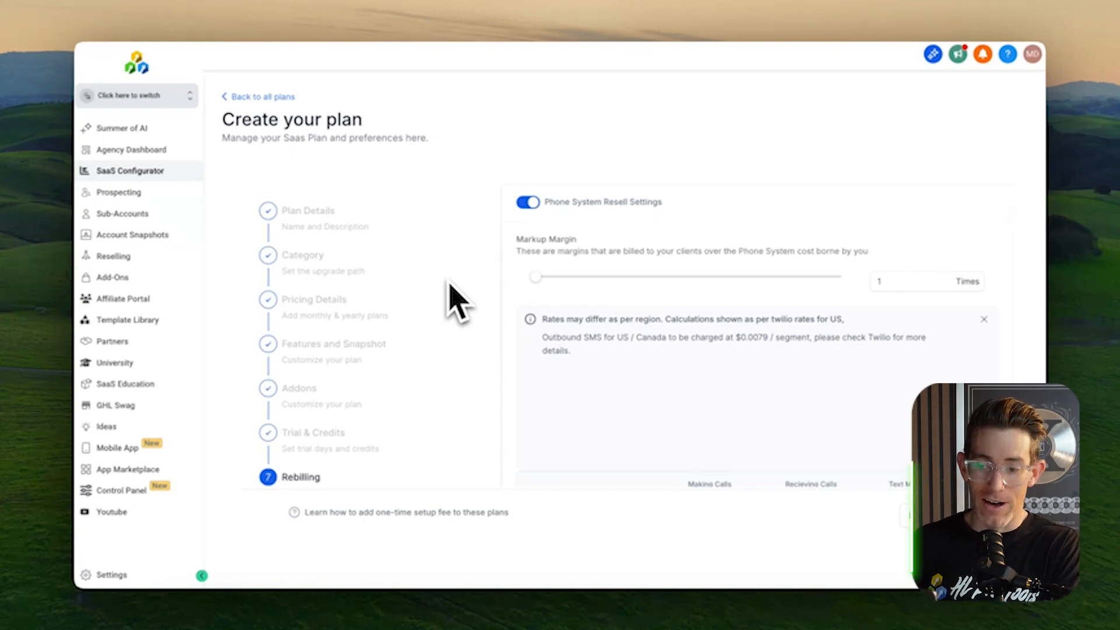
# Check the other rebilling services and browse the existing plans in the SaaS dashboard's Plans & Pricing list
pyautogui.scroll(-5, 557, 315)
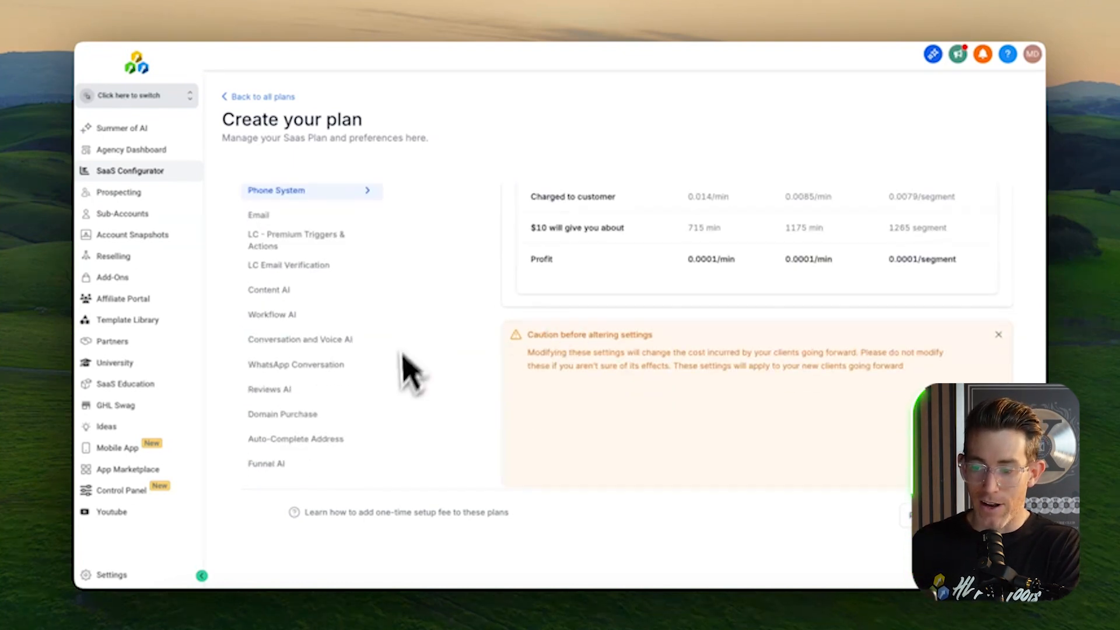
pyautogui.scroll(5, 444, 343)
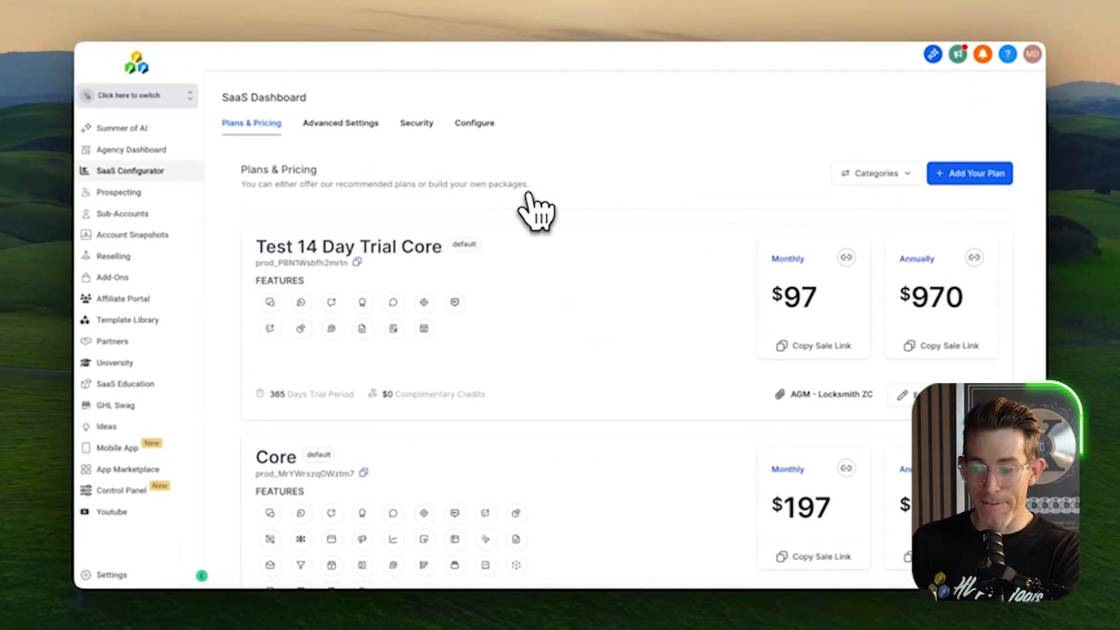
pyautogui.scroll(-15, 542, 350)
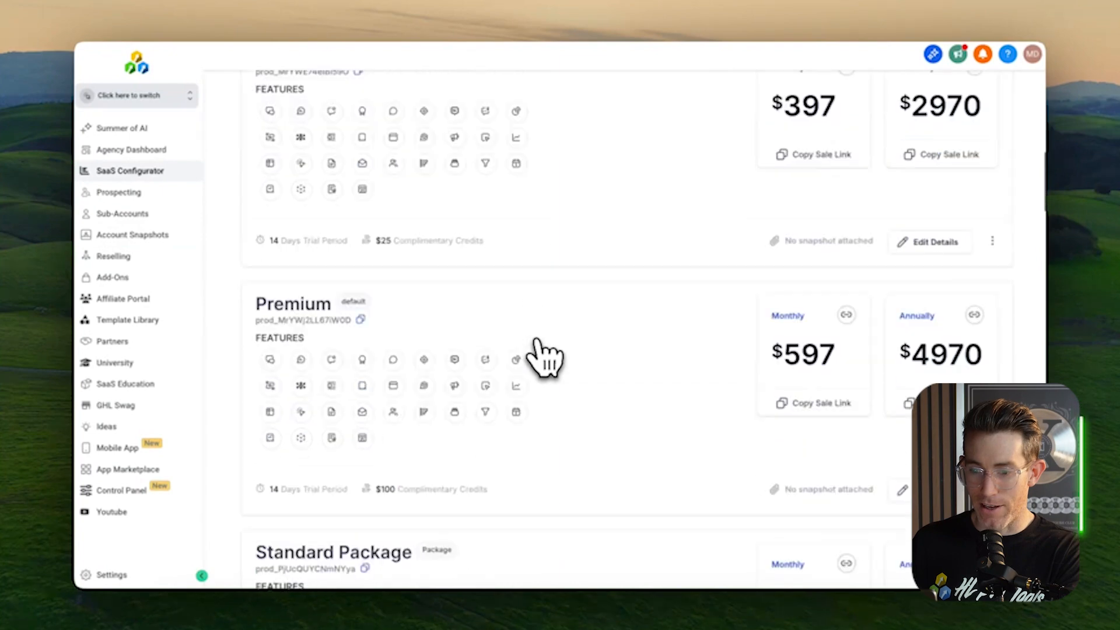
pyautogui.scroll(-20, 542, 355)
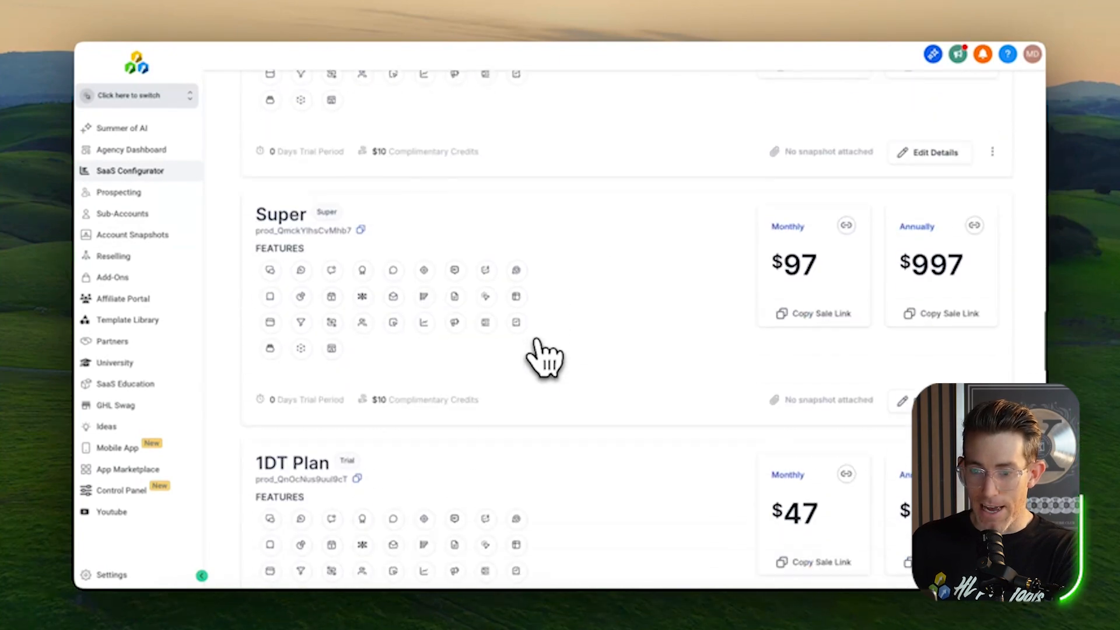
pyautogui.scroll(20, 536, 344)
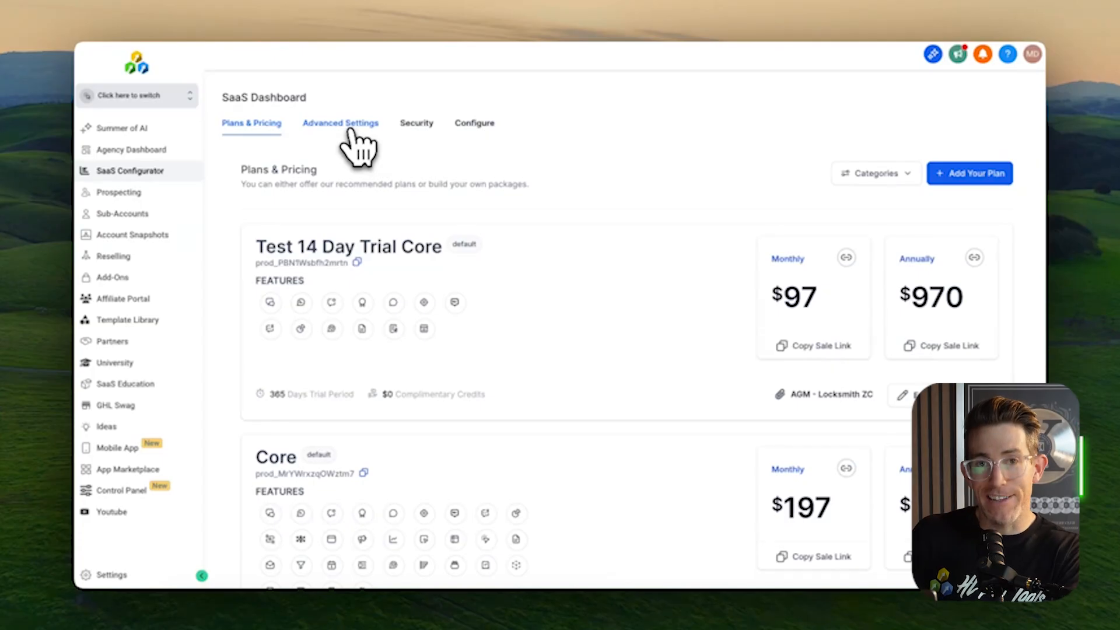
# Review the advanced subscription, welcome email and category settings, trying the option to add the new plan's features upon upgrading
pyautogui.click(349, 124)
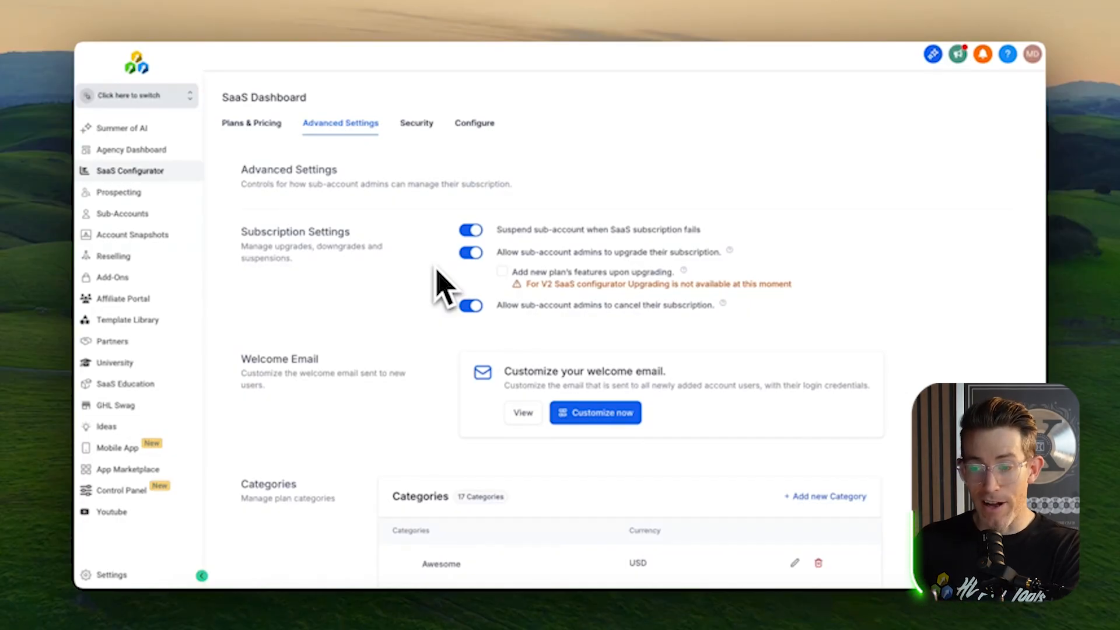
pyautogui.click(502, 272)
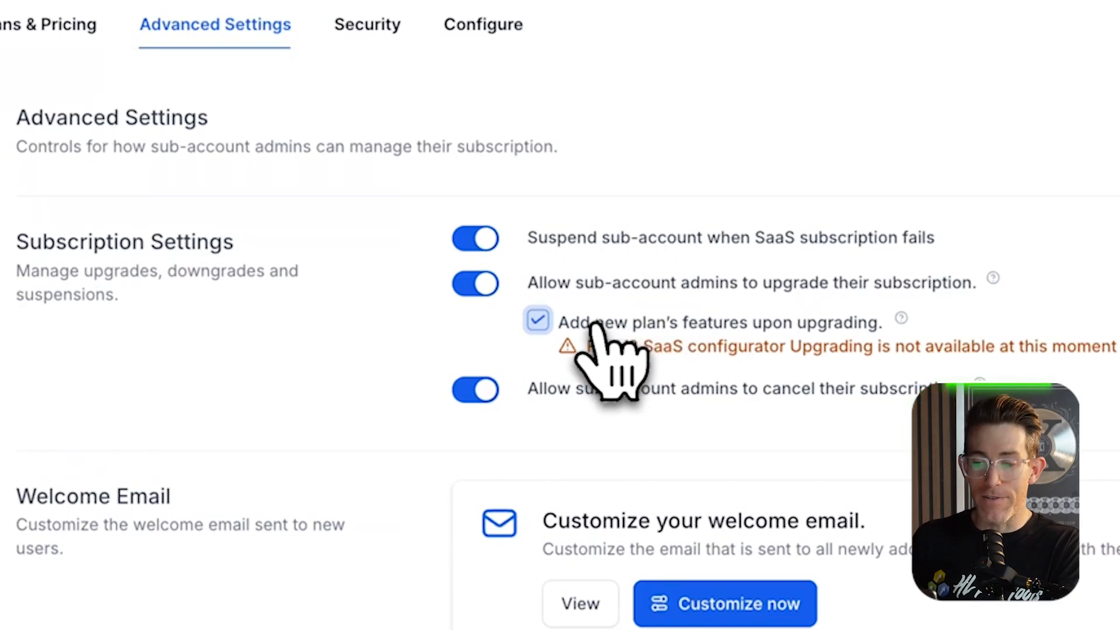
pyautogui.click(545, 327)
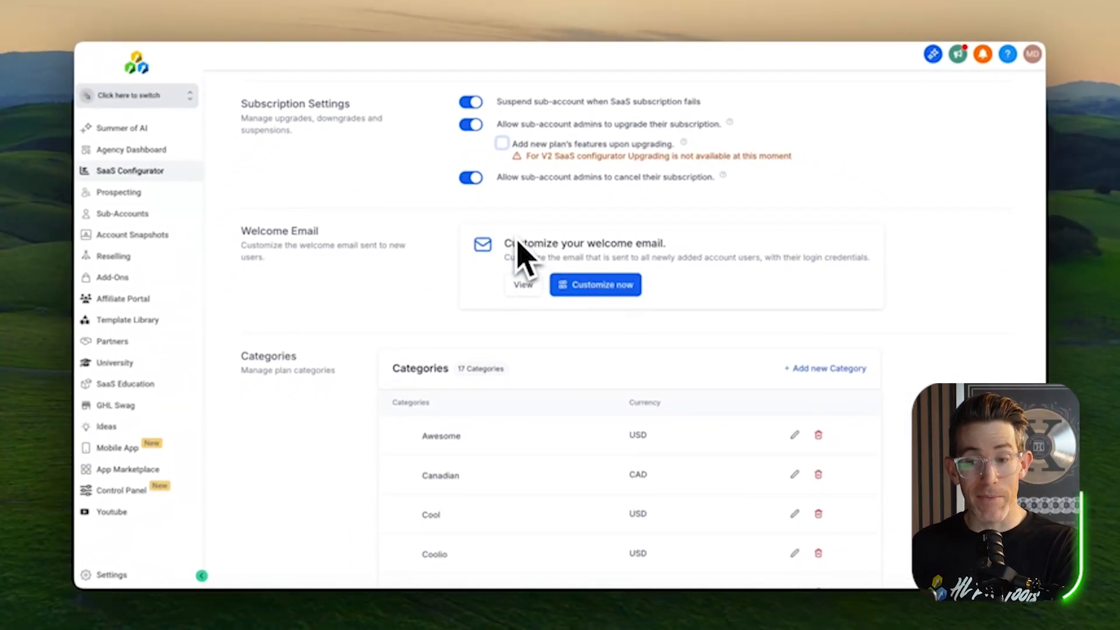
pyautogui.scroll(-1, 443, 321)
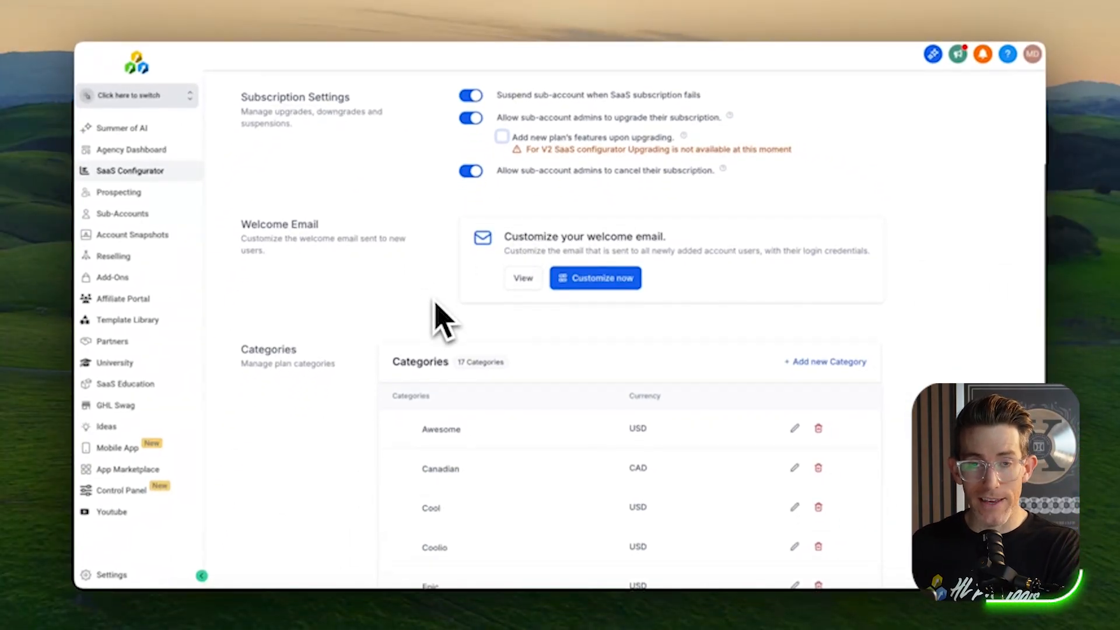
pyautogui.scroll(-2, 440, 320)
pyautogui.scroll(5, 495, 275)
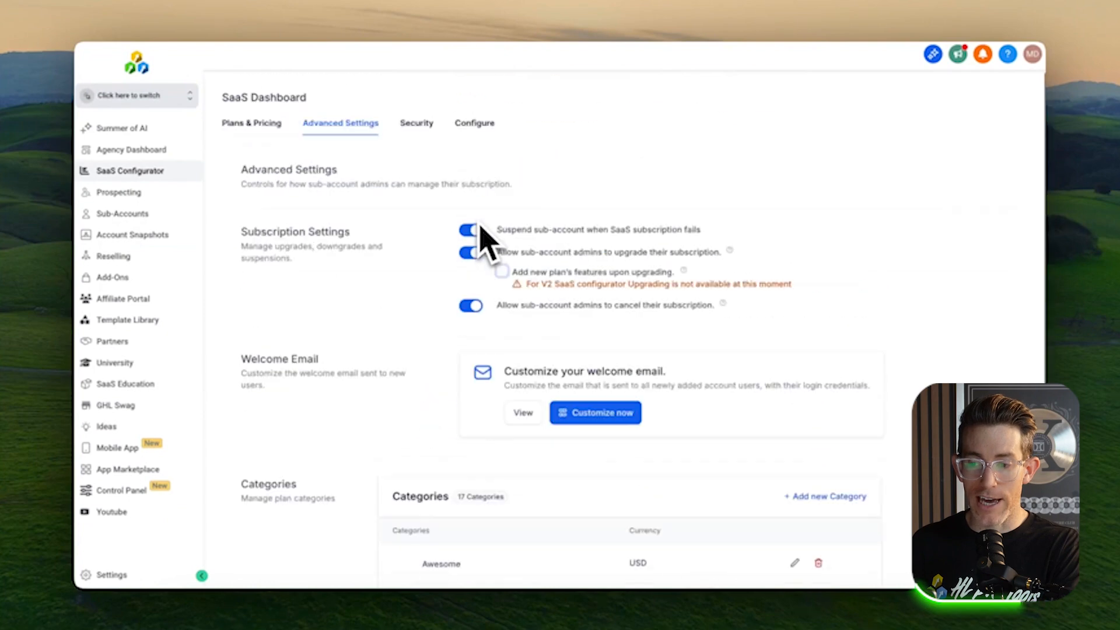
# Open the SaaS security settings and turn off 2-Factor Authentication for phone verification during sign-up
pyautogui.click(417, 122)
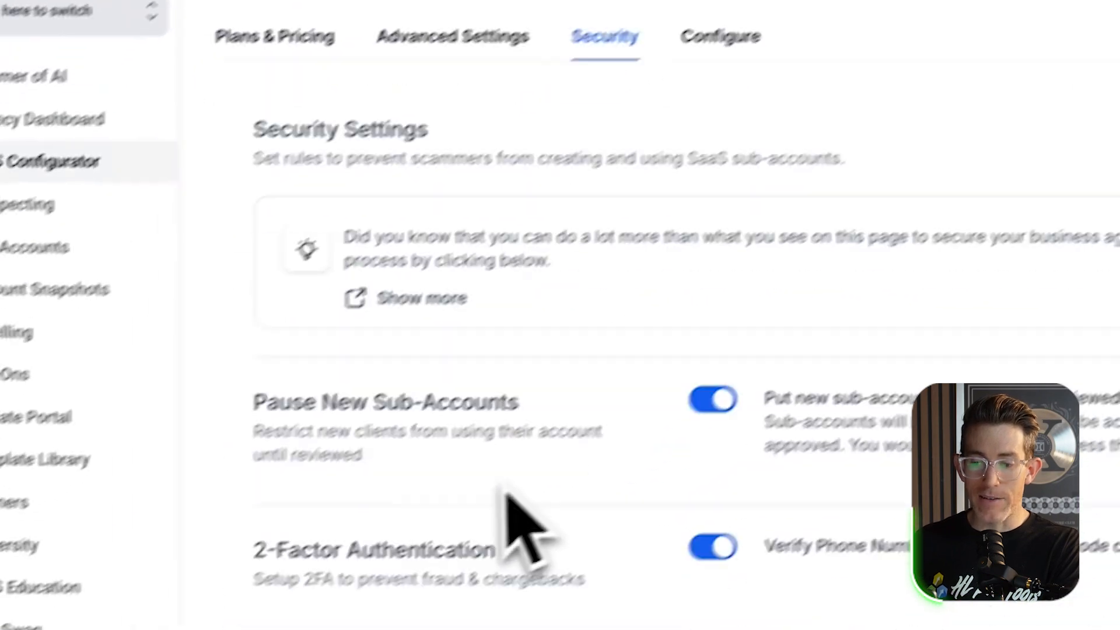
pyautogui.scroll(-1, 506, 494)
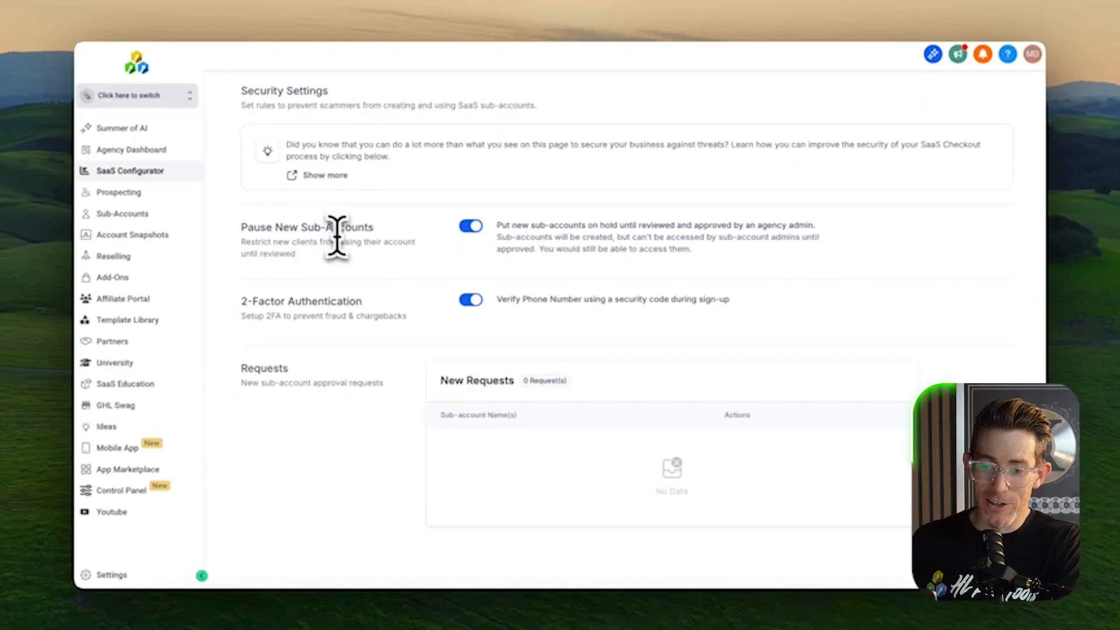
pyautogui.moveTo(267, 227); pyautogui.dragTo(365, 262)
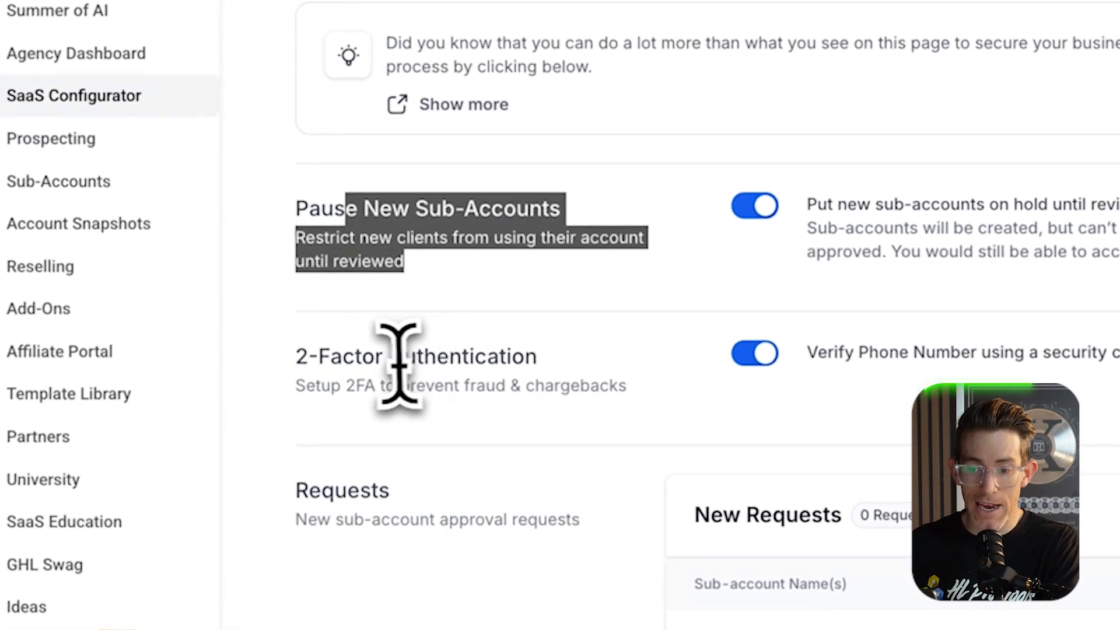
pyautogui.moveTo(376, 357); pyautogui.dragTo(476, 388)
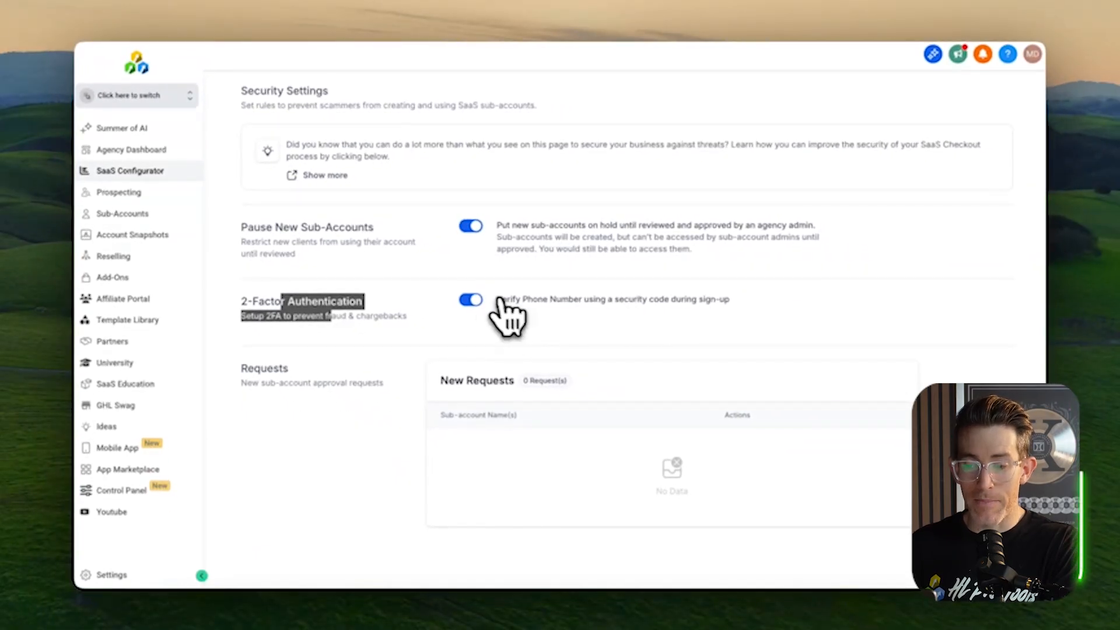
pyautogui.click(470, 301)
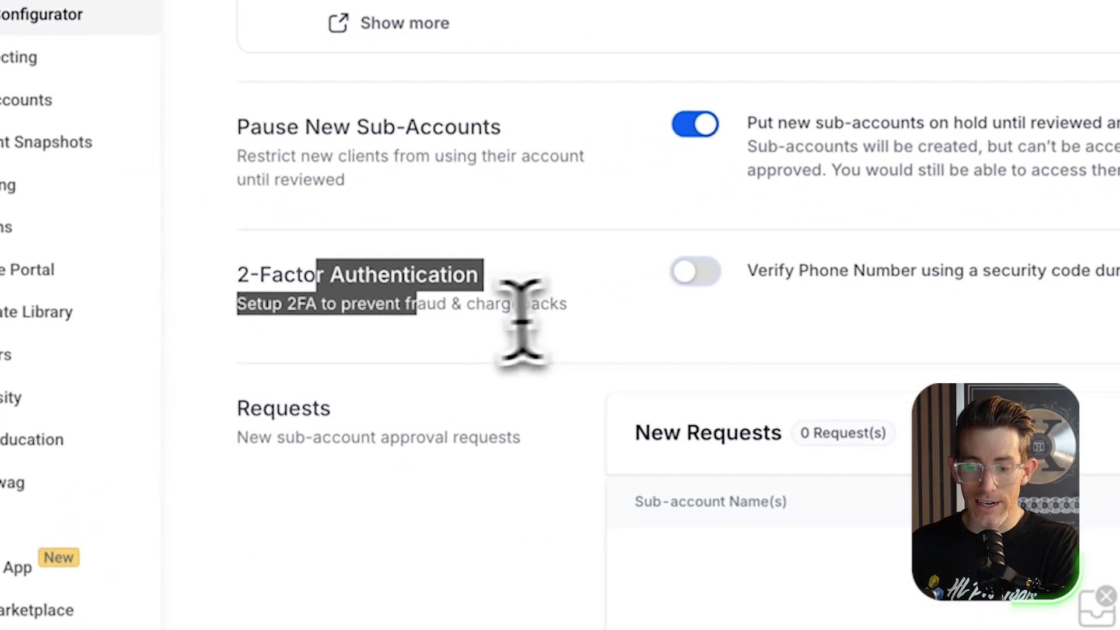
# Read the 2-Factor Authentication description and the section for new sub-account approval requests
pyautogui.click(427, 309)
pyautogui.moveTo(365, 306); pyautogui.dragTo(512, 305)
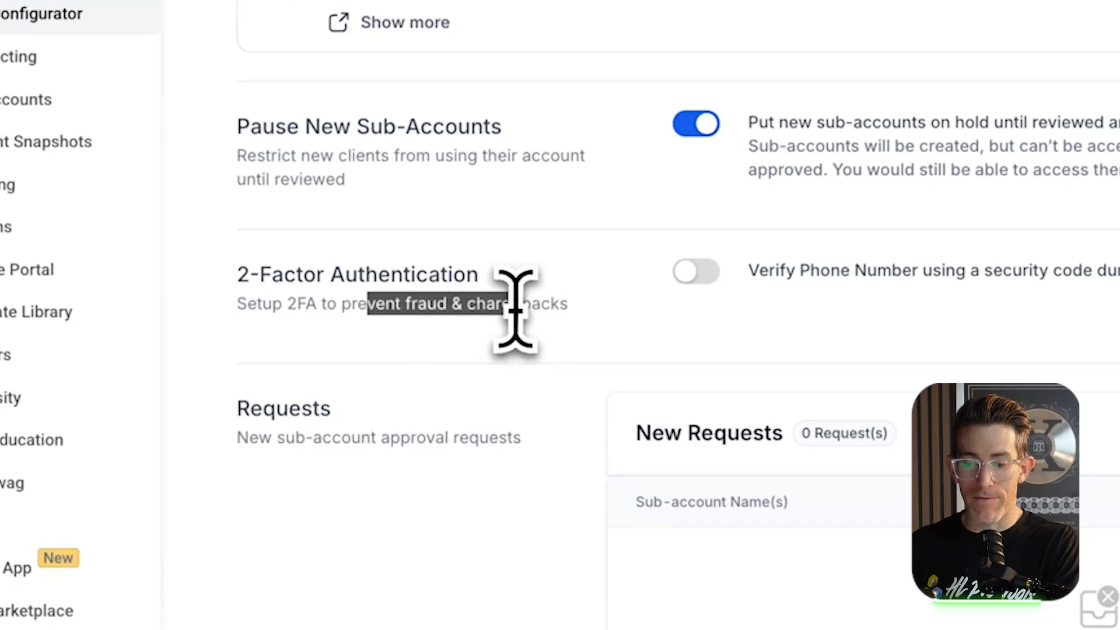
pyautogui.click(621, 361)
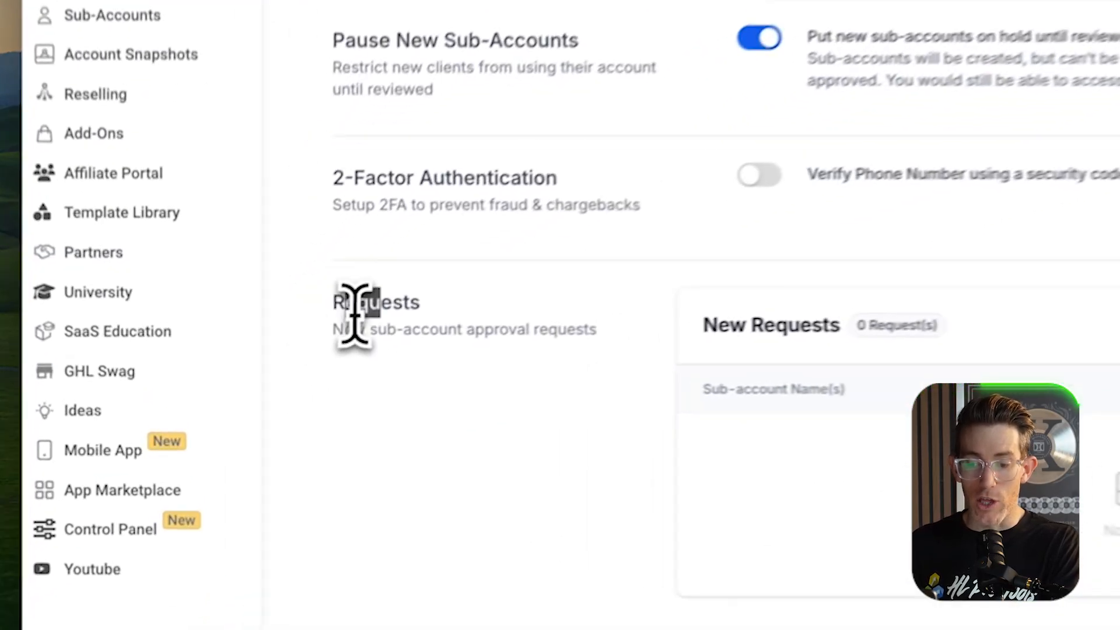
pyautogui.moveTo(354, 315); pyautogui.dragTo(576, 332)
pyautogui.click(488, 331)
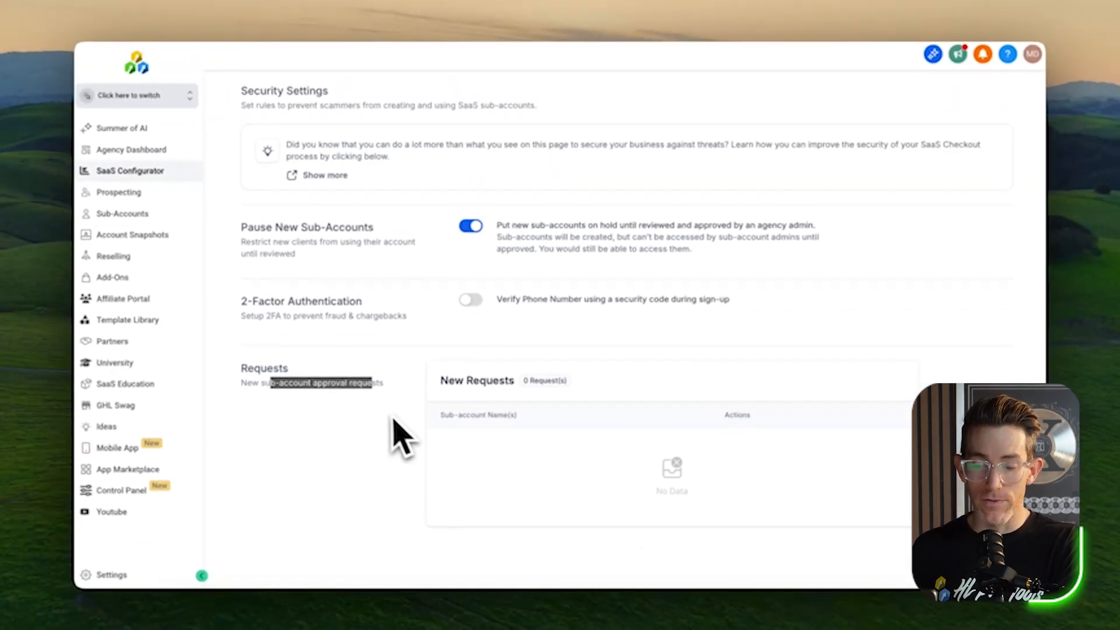
pyautogui.scroll(1, 397, 433)
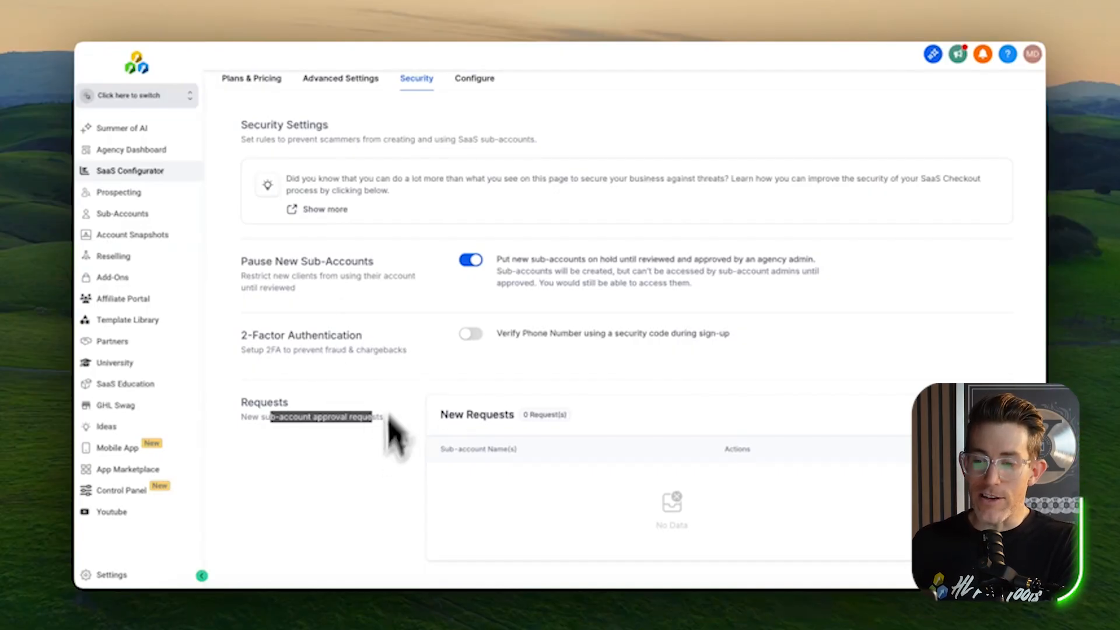
# Check the SaaS dashboard's payment provider configuration, and preview the welcome email for new users in the advanced settings
pyautogui.scroll(1, 350, 385)
pyautogui.click(474, 122)
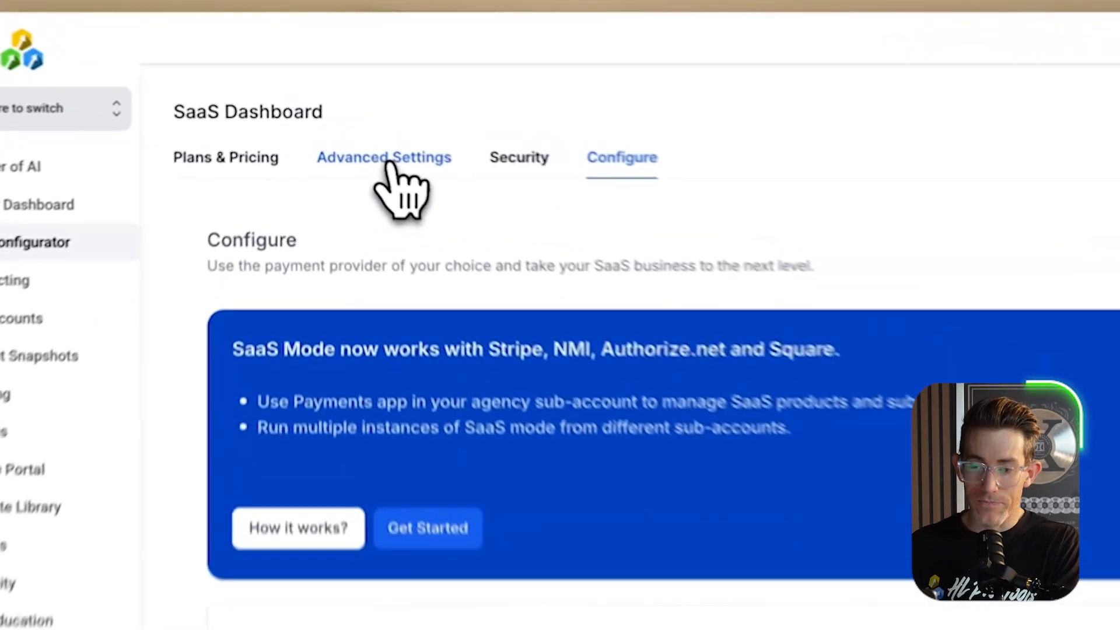
pyautogui.click(341, 123)
pyautogui.scroll(-5, 408, 466)
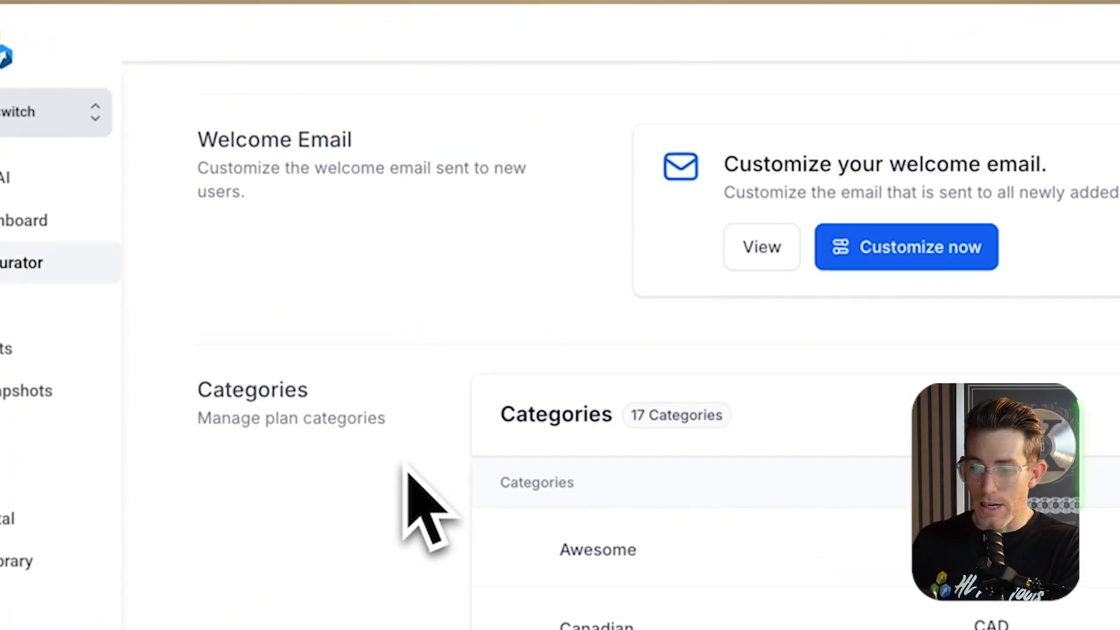
pyautogui.scroll(1, 408, 467)
pyautogui.click(758, 283)
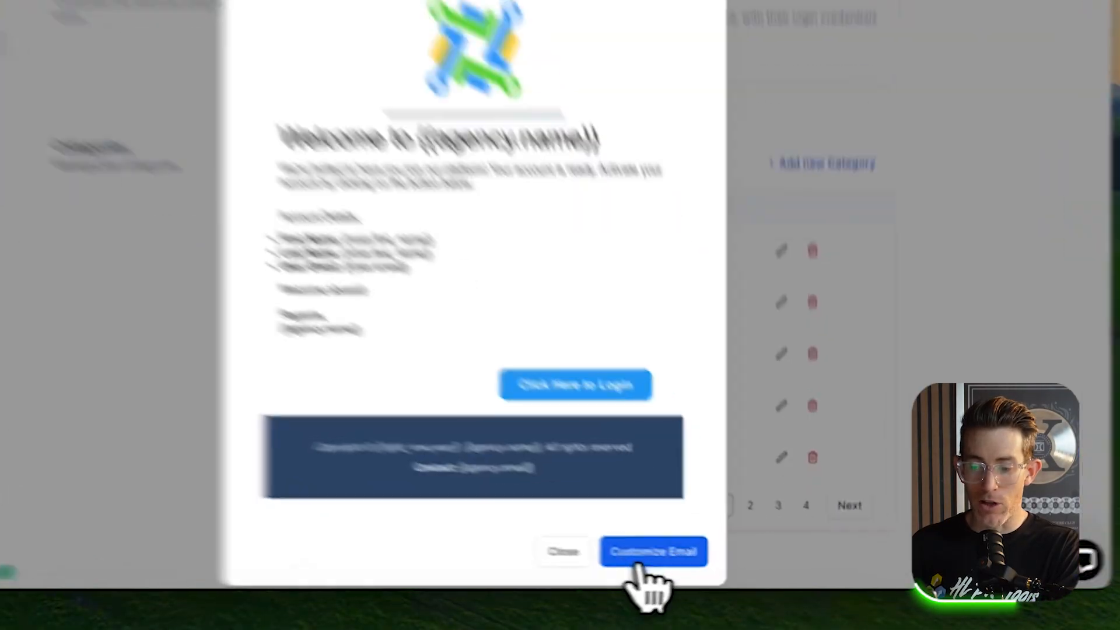
# Open the welcome email for customization, inspect its logo and the "Click Here to Login" button, and close the email editor
pyautogui.click(699, 563)
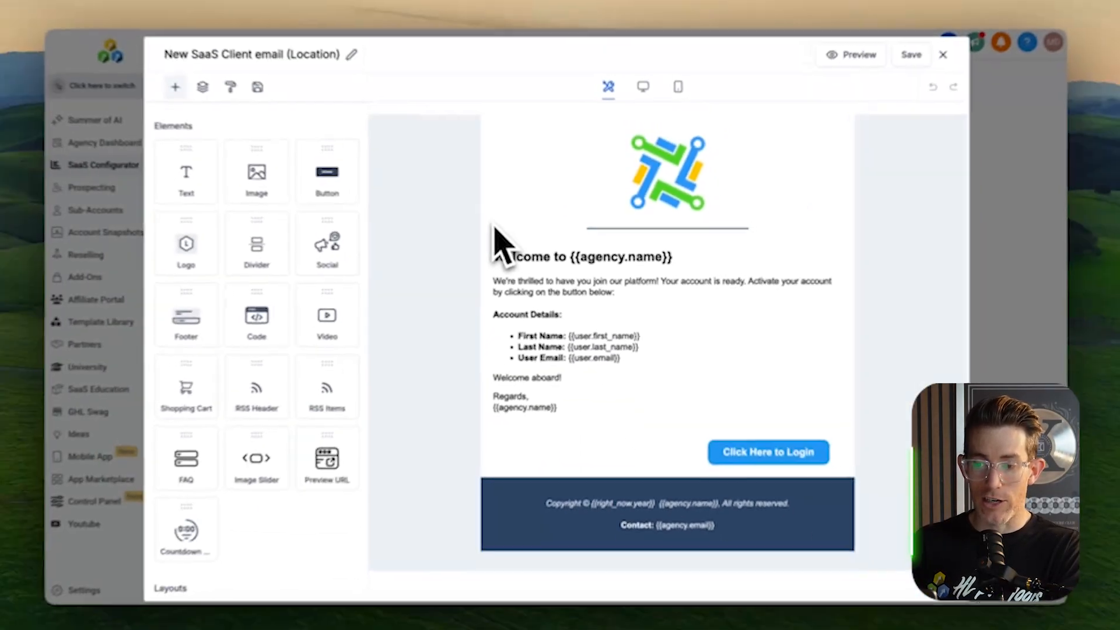
pyautogui.click(670, 190)
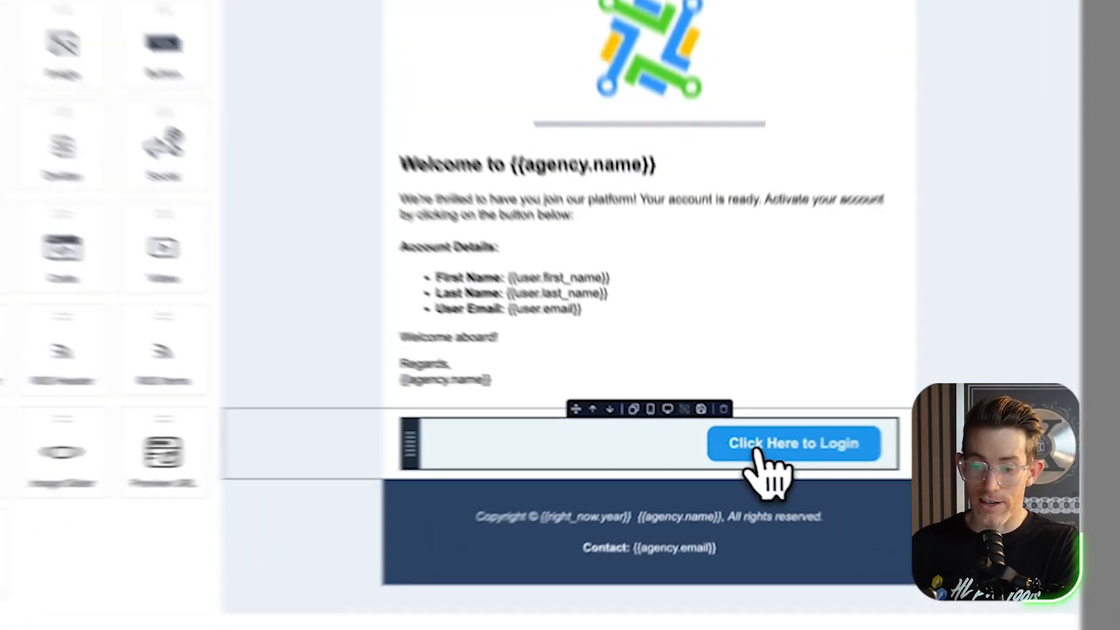
pyautogui.click(760, 463)
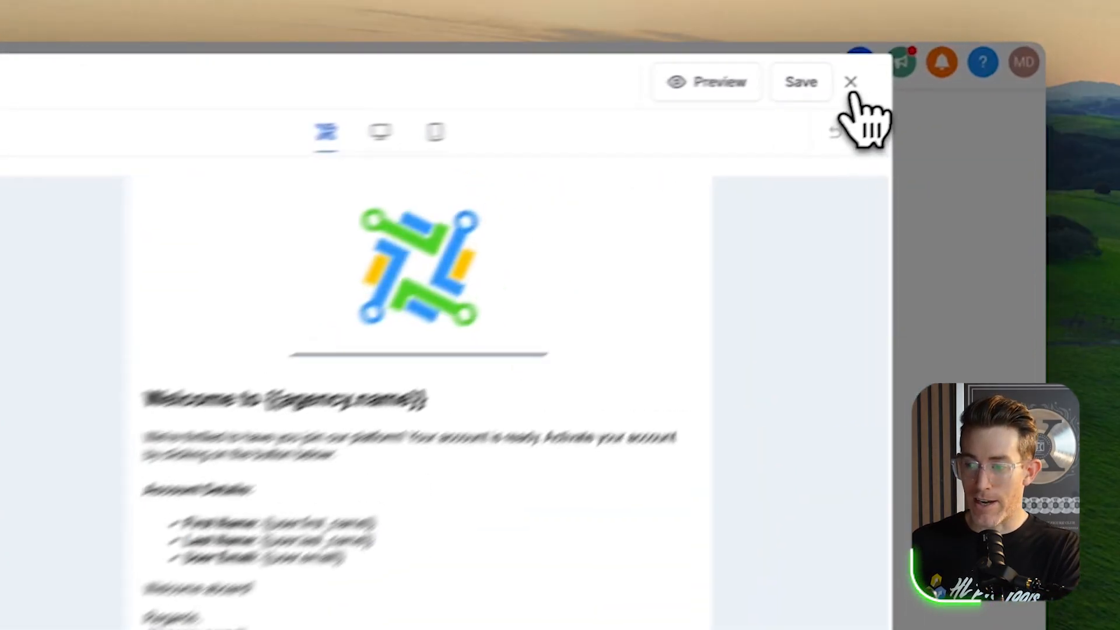
pyautogui.click(927, 66)
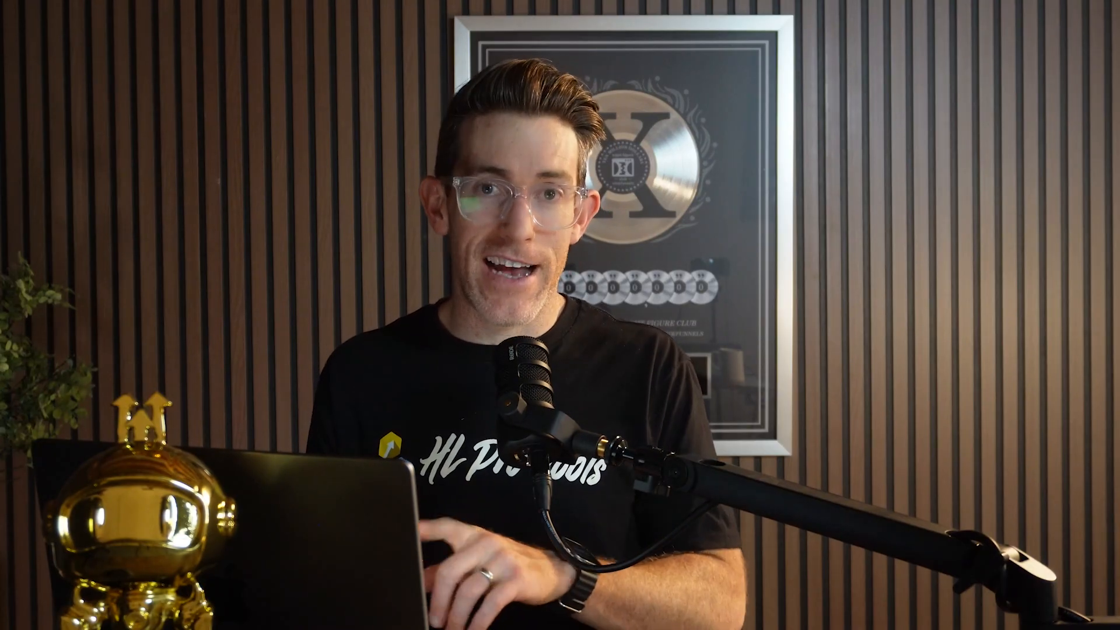
# Switch to the HLPT Demo sub-account and open the product list in its payments area
pyautogui.click(268, 146)
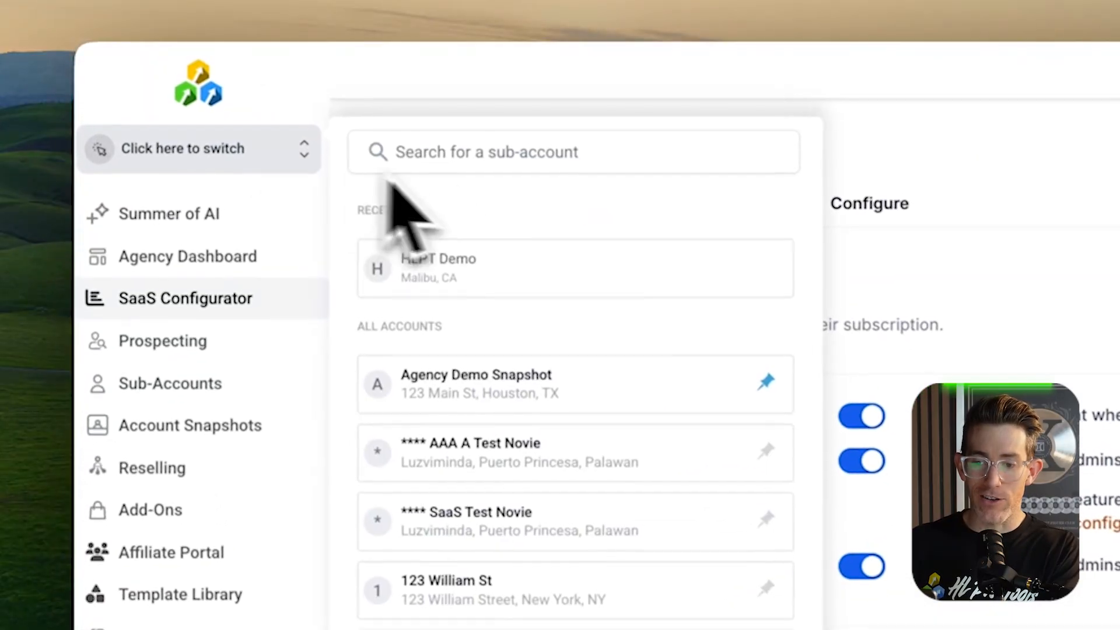
pyautogui.click(467, 274)
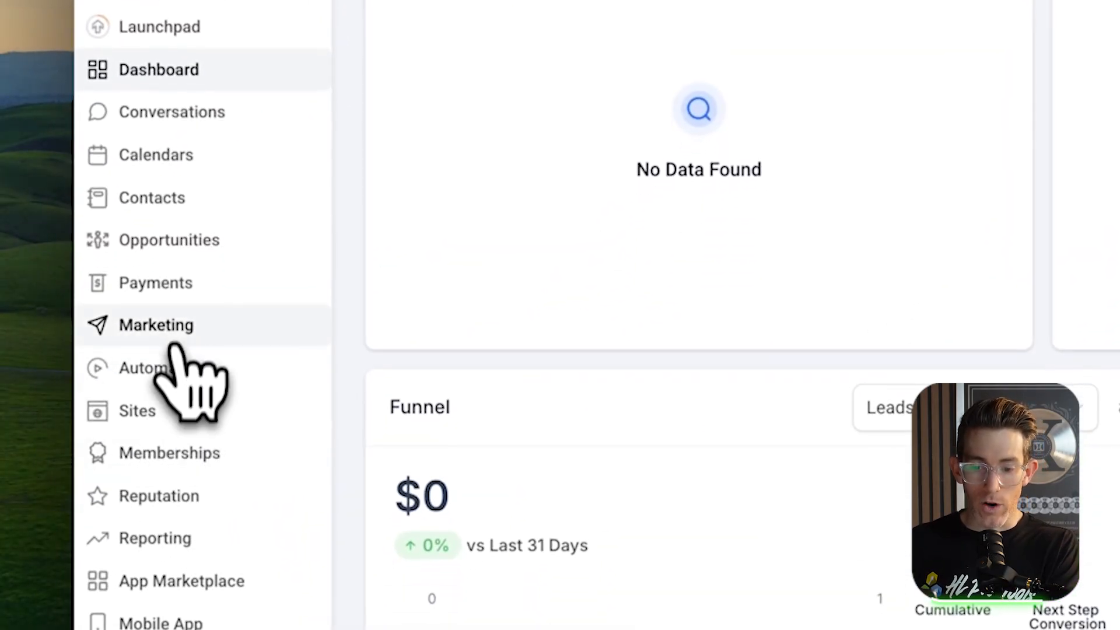
pyautogui.click(157, 294)
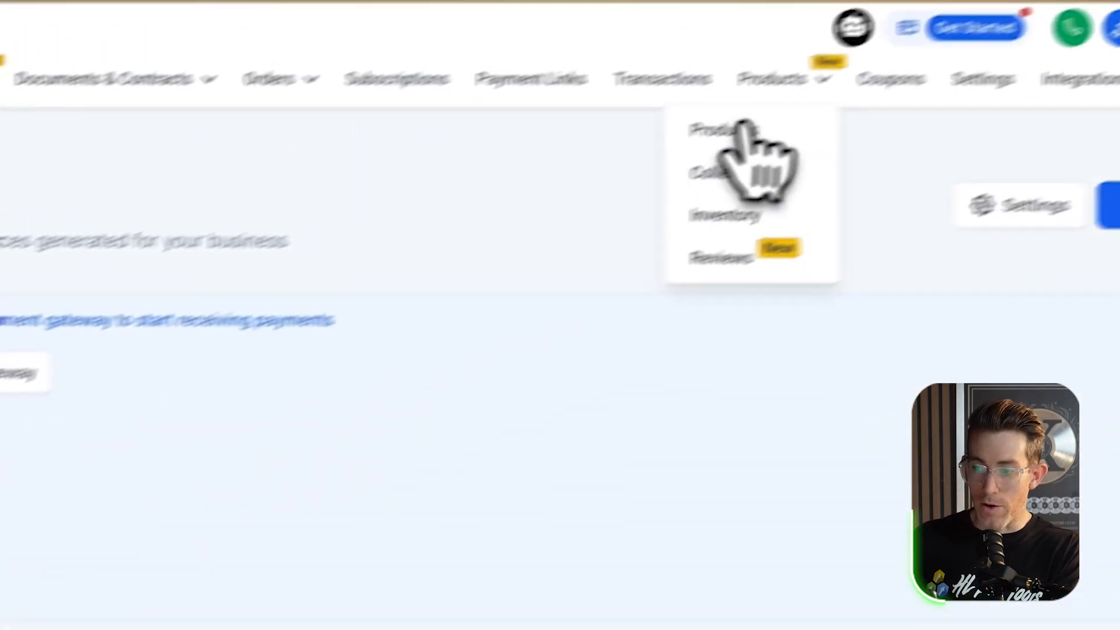
pyautogui.click(616, 169)
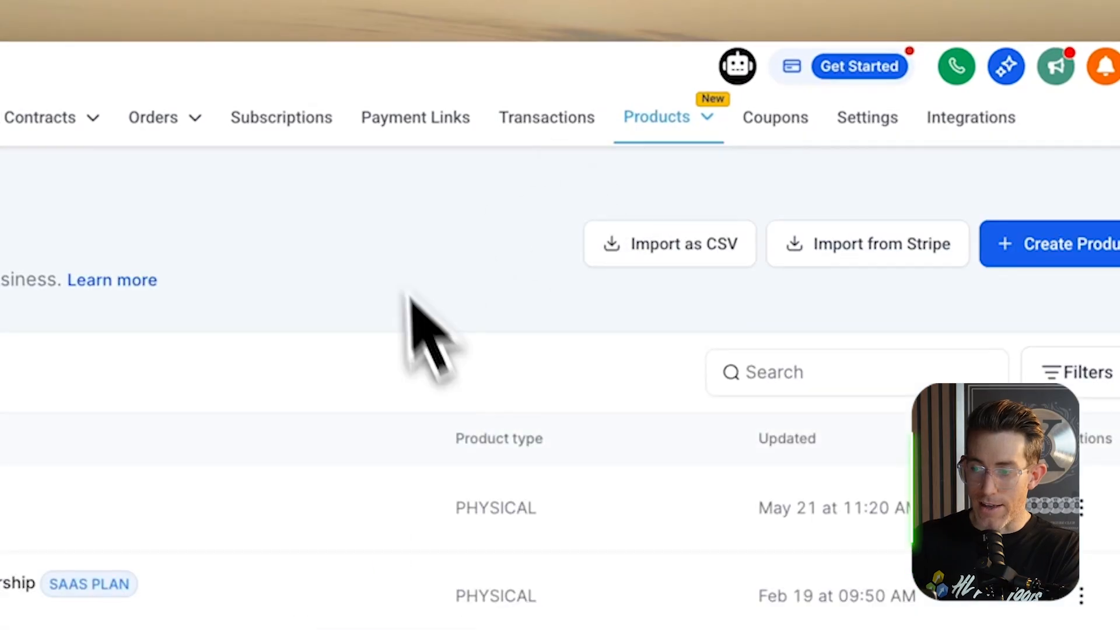